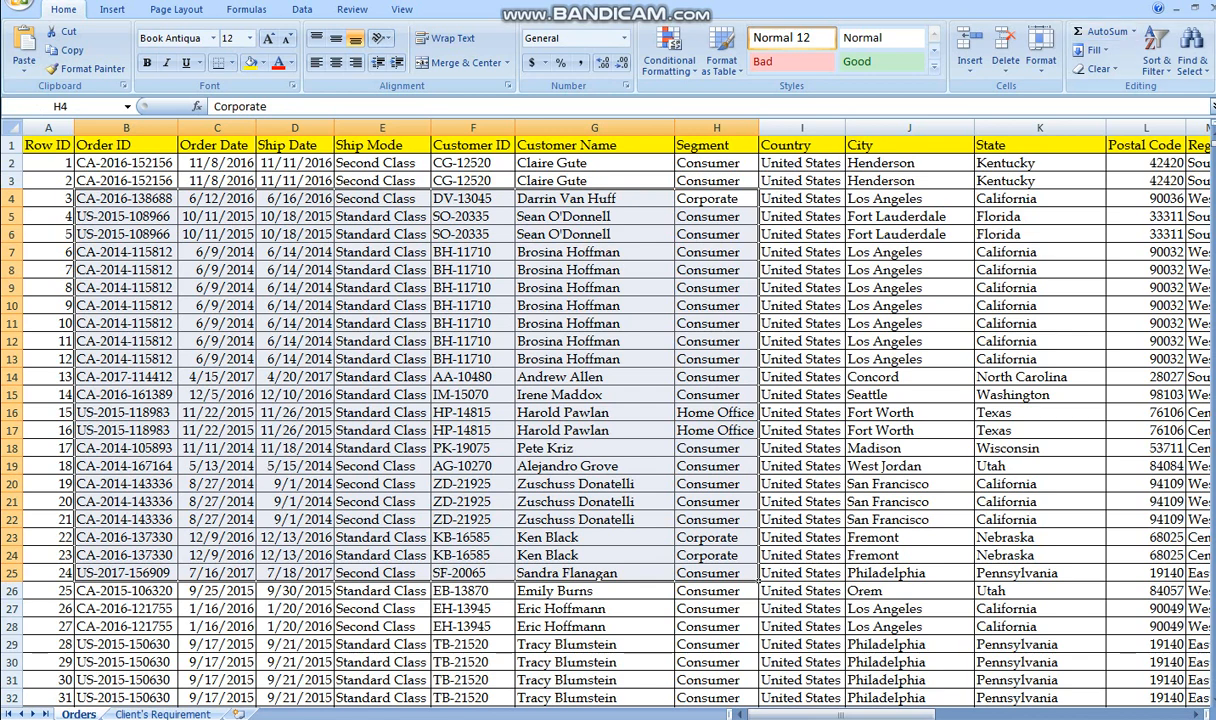
pyautogui.click(802, 323)
pyautogui.moveTo(295, 216); pyautogui.dragTo(717, 466)
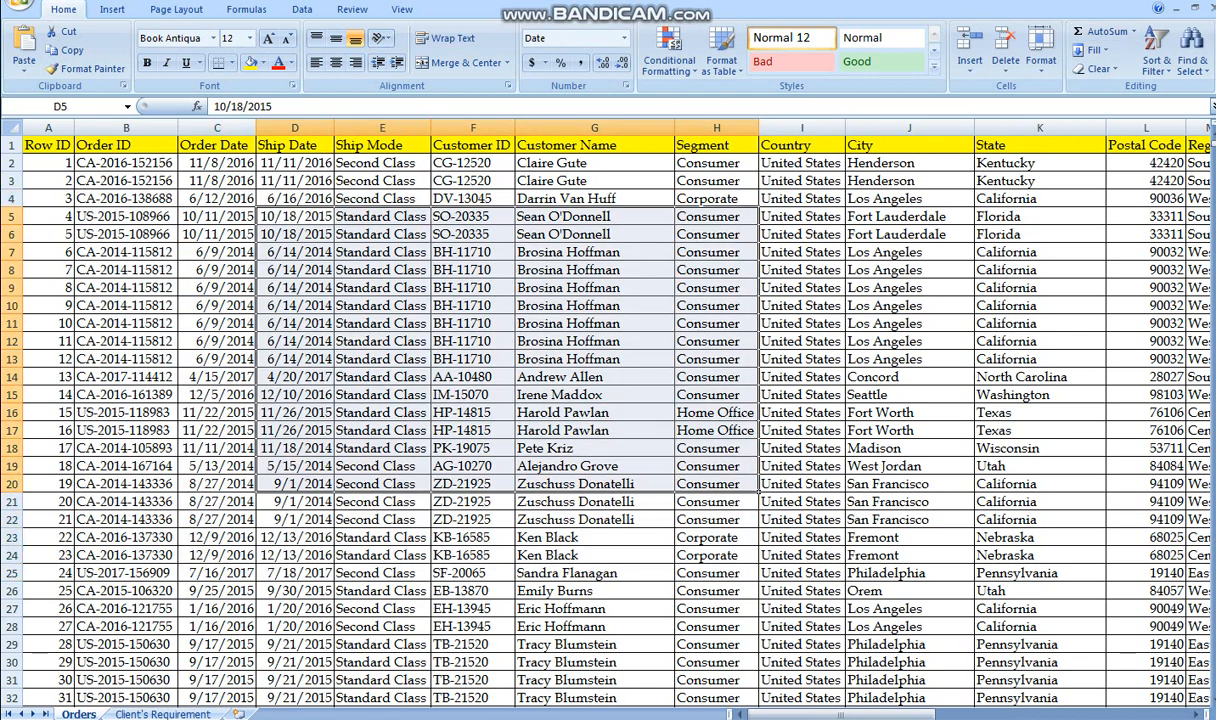
pyautogui.click(802, 394)
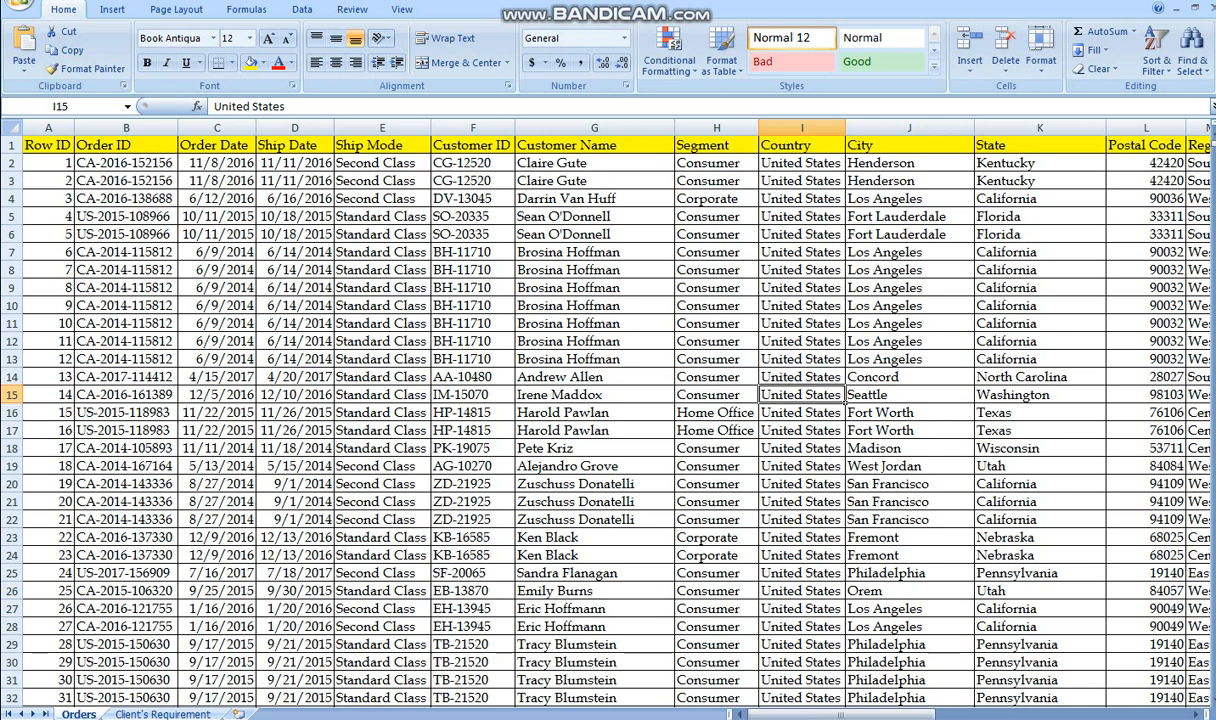
pyautogui.hotkey('alt', 'Tab')
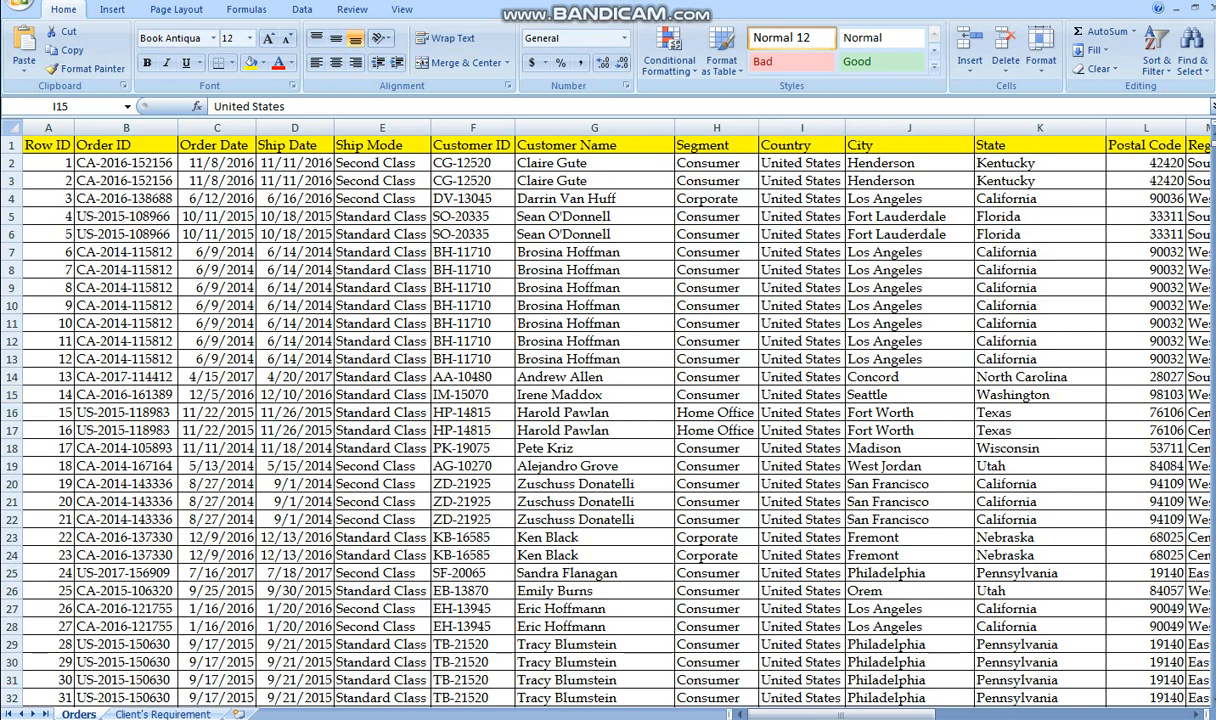
pyautogui.hotkey('alt', 'Tab')
pyautogui.moveTo(48, 146); pyautogui.dragTo(910, 573)
pyautogui.hotkey('alt', 'Tab')
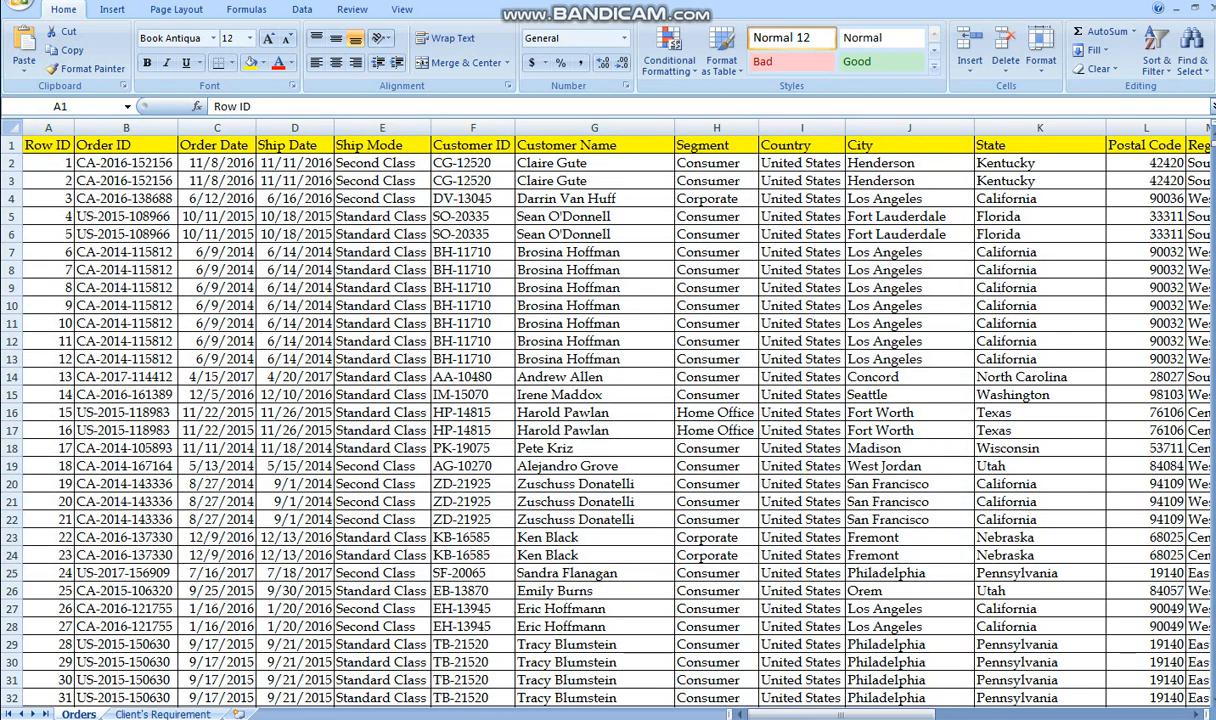
pyautogui.hotkey('alt', 'Tab')
pyautogui.click(428, 289)
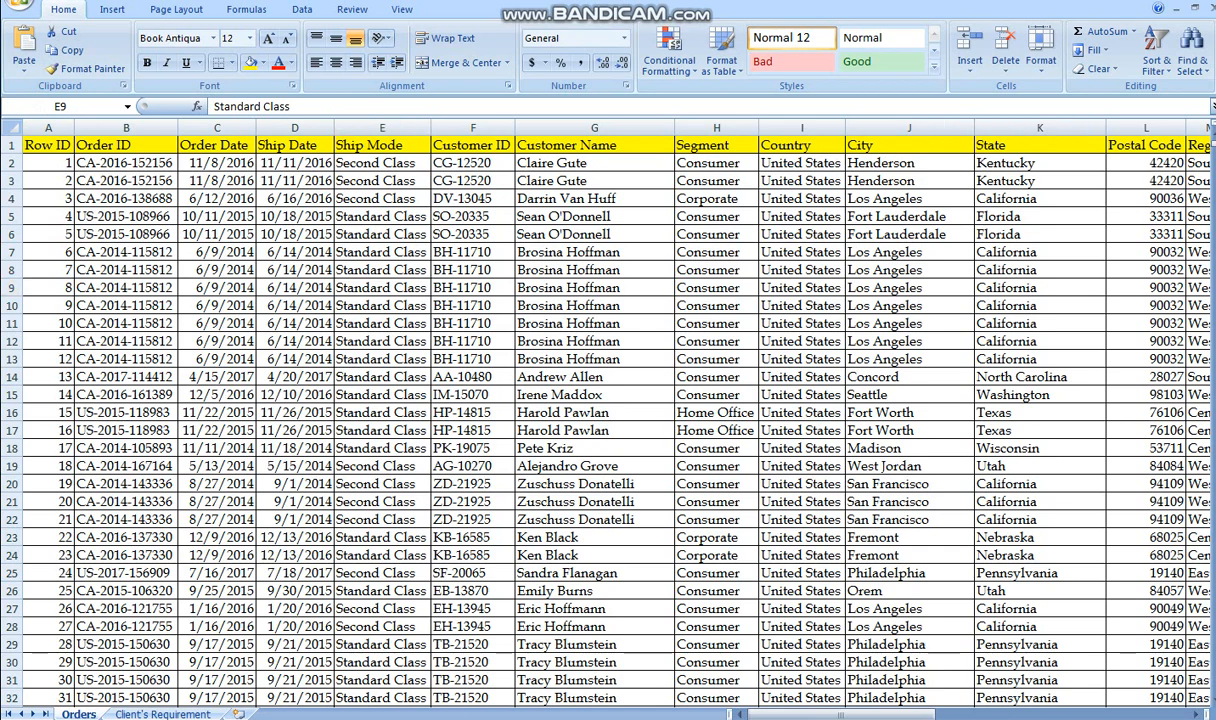
pyautogui.click(126, 180)
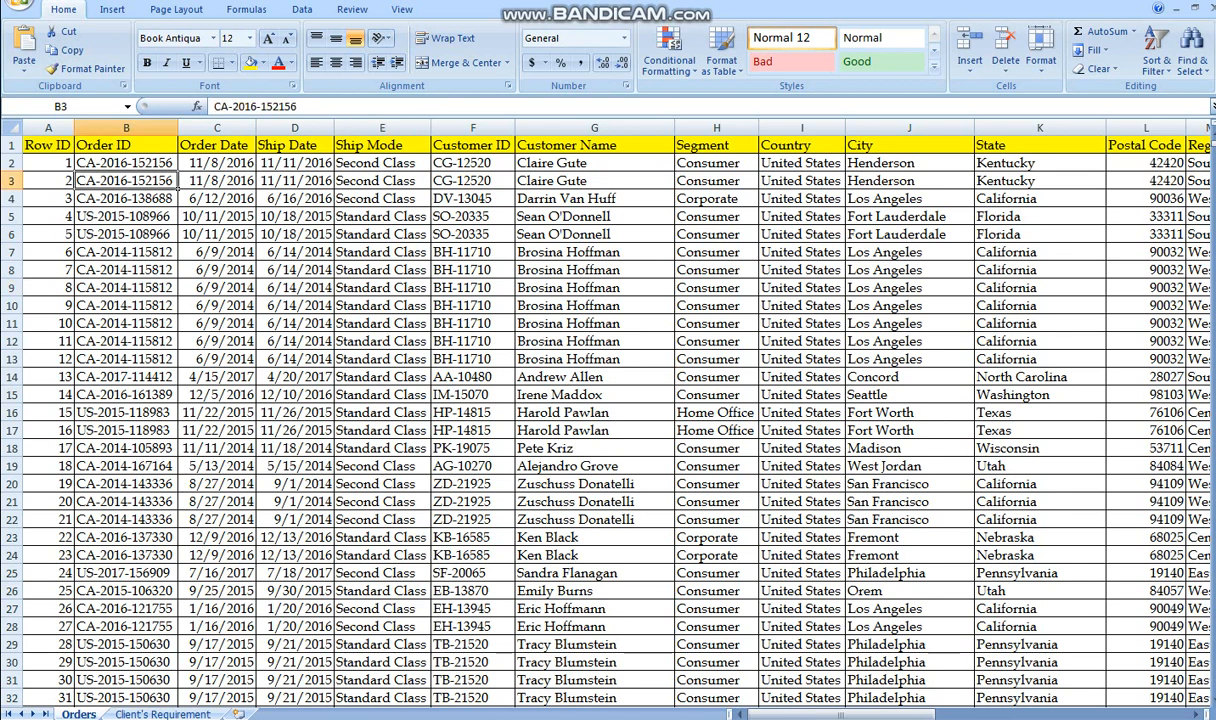
pyautogui.moveTo(48, 145)
pyautogui.mouseDown()
pyautogui.moveTo(1105, 633)
pyautogui.moveTo(1080, 665)
pyautogui.moveTo(1050, 645)
pyautogui.moveTo(700, 180)
pyautogui.moveTo(433, 152)
pyautogui.moveTo(70, 150)
pyautogui.mouseUp()
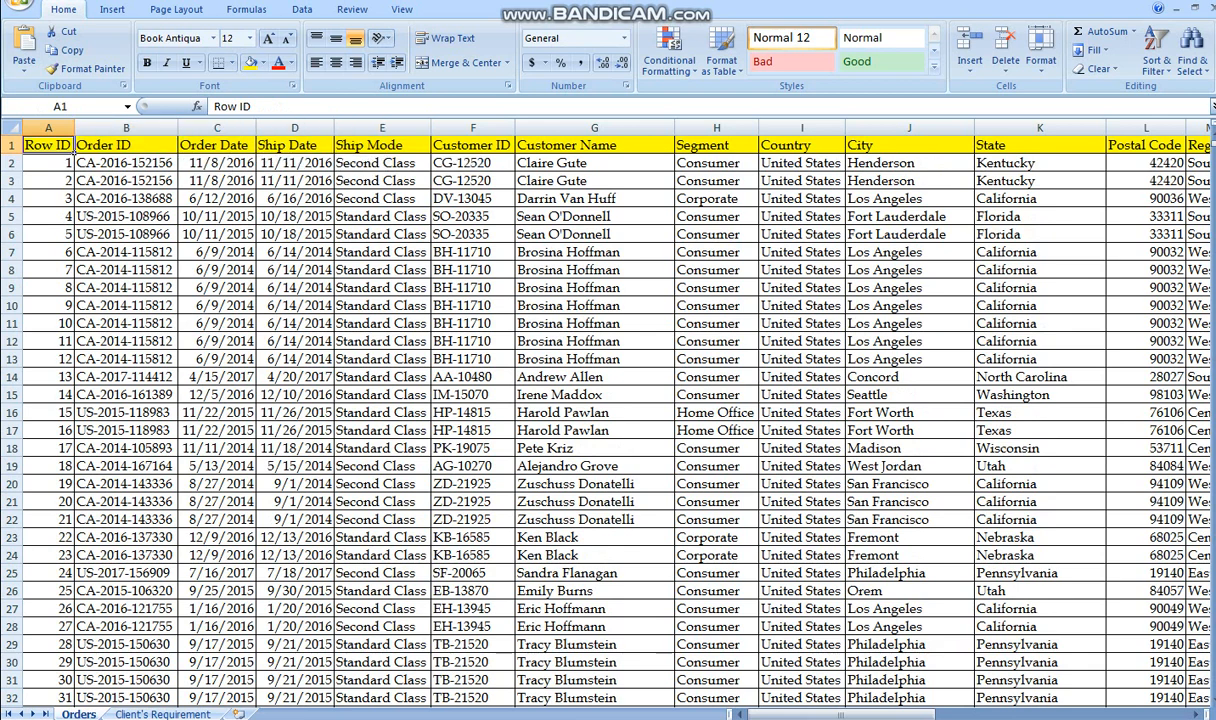
pyautogui.click(217, 198)
pyautogui.click(126, 270)
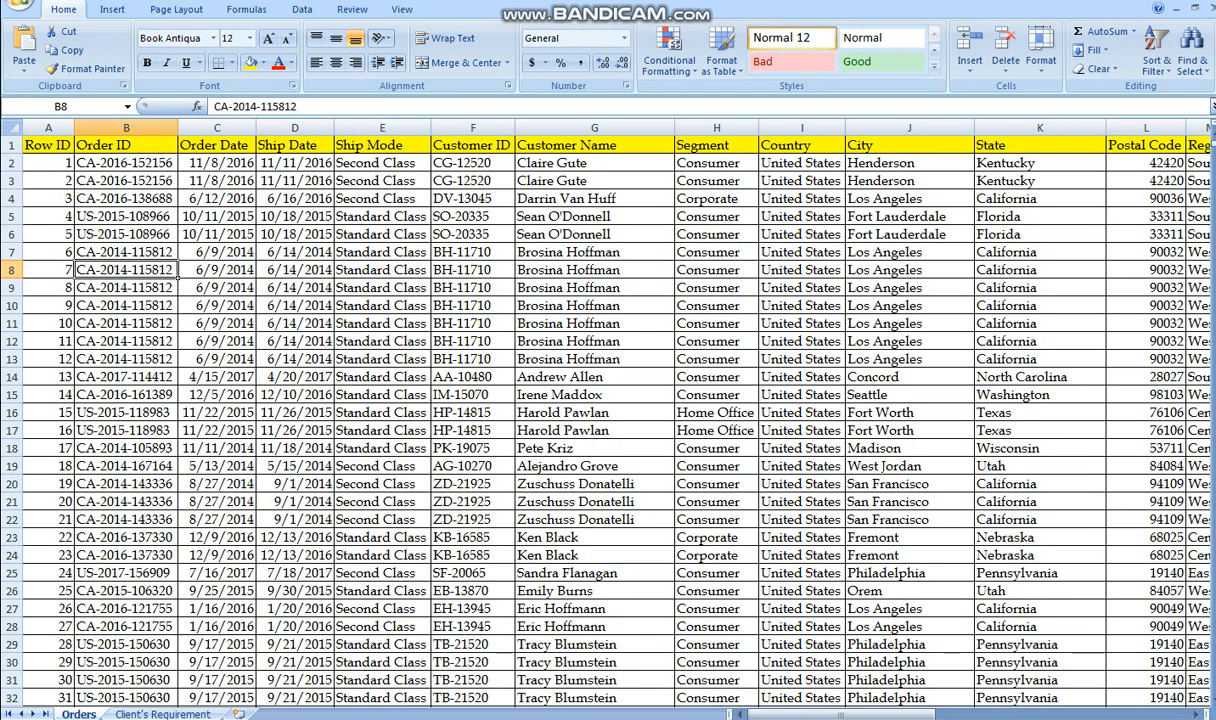
pyautogui.moveTo(48, 127); pyautogui.dragTo(75, 136)
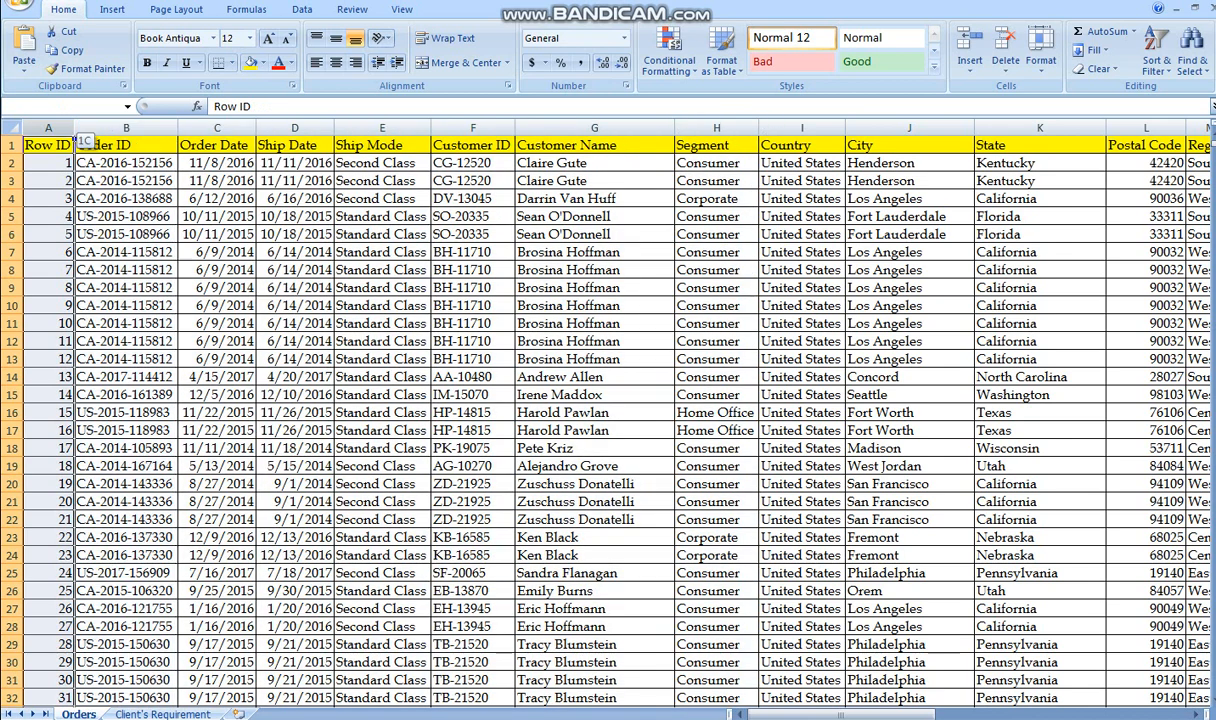
pyautogui.click(382, 306)
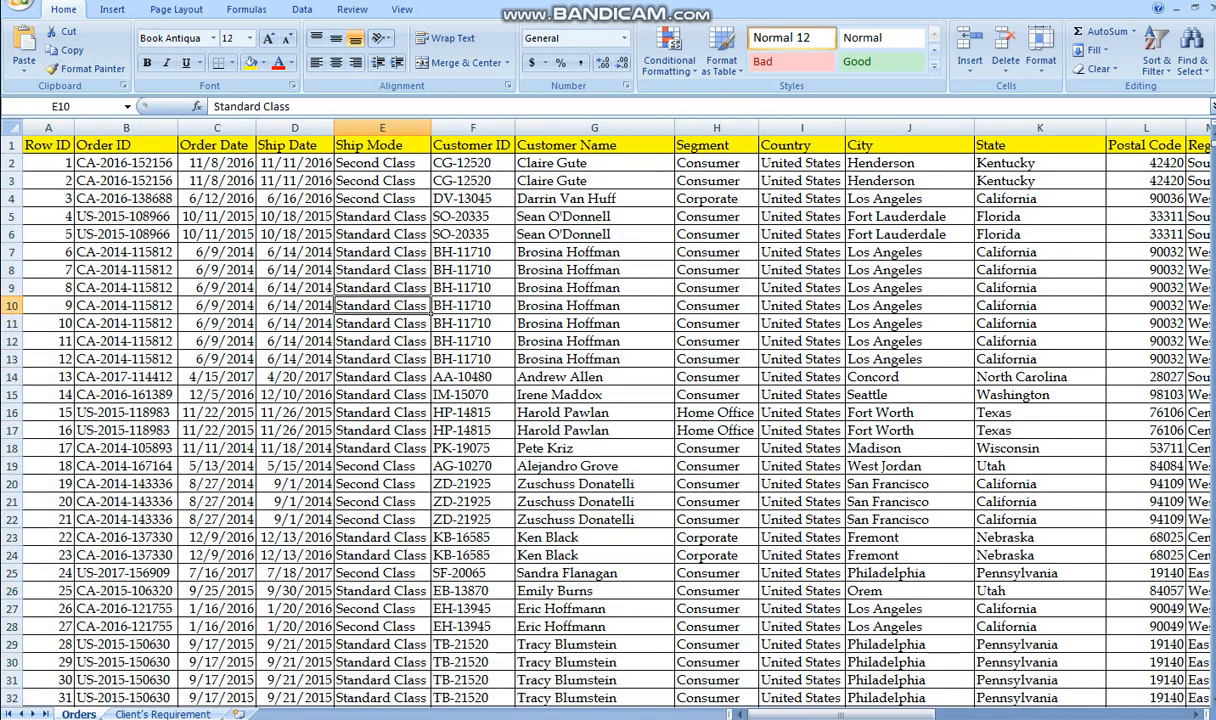
pyautogui.click(595, 323)
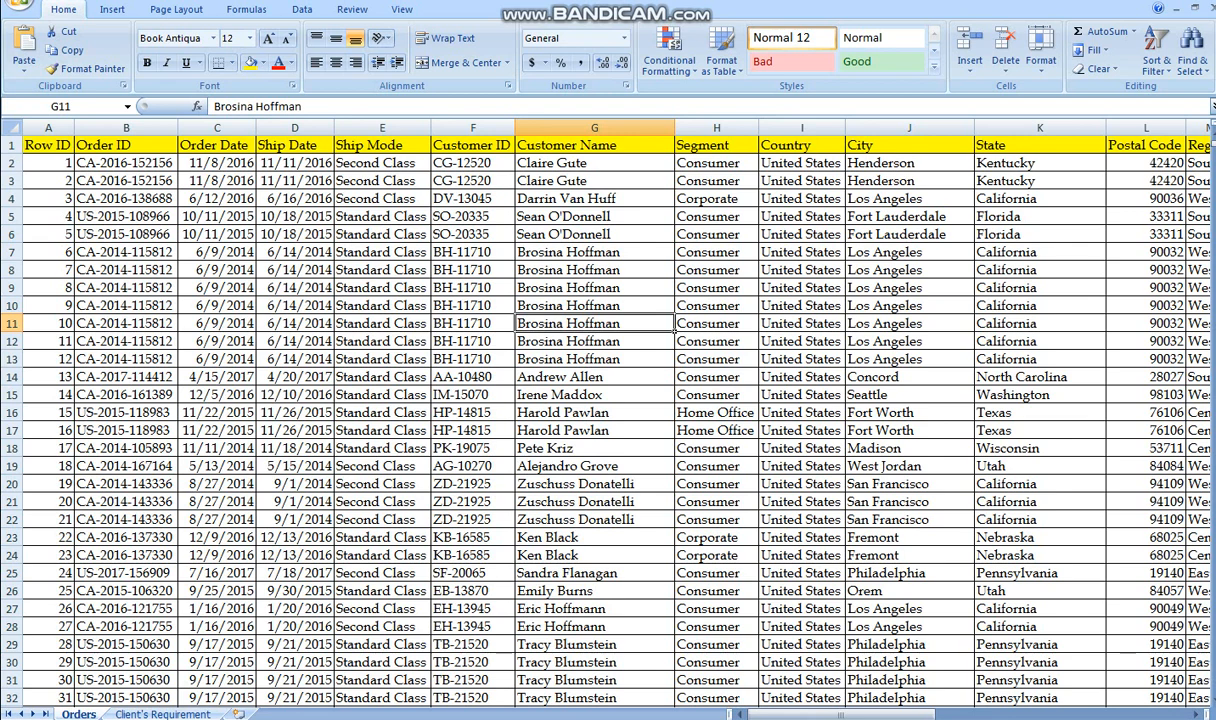
# - Review the header row of the Orders sheet from Order ID across to Sales, including Segment, State, Product ID and Sub-Category
pyautogui.click(126, 146)
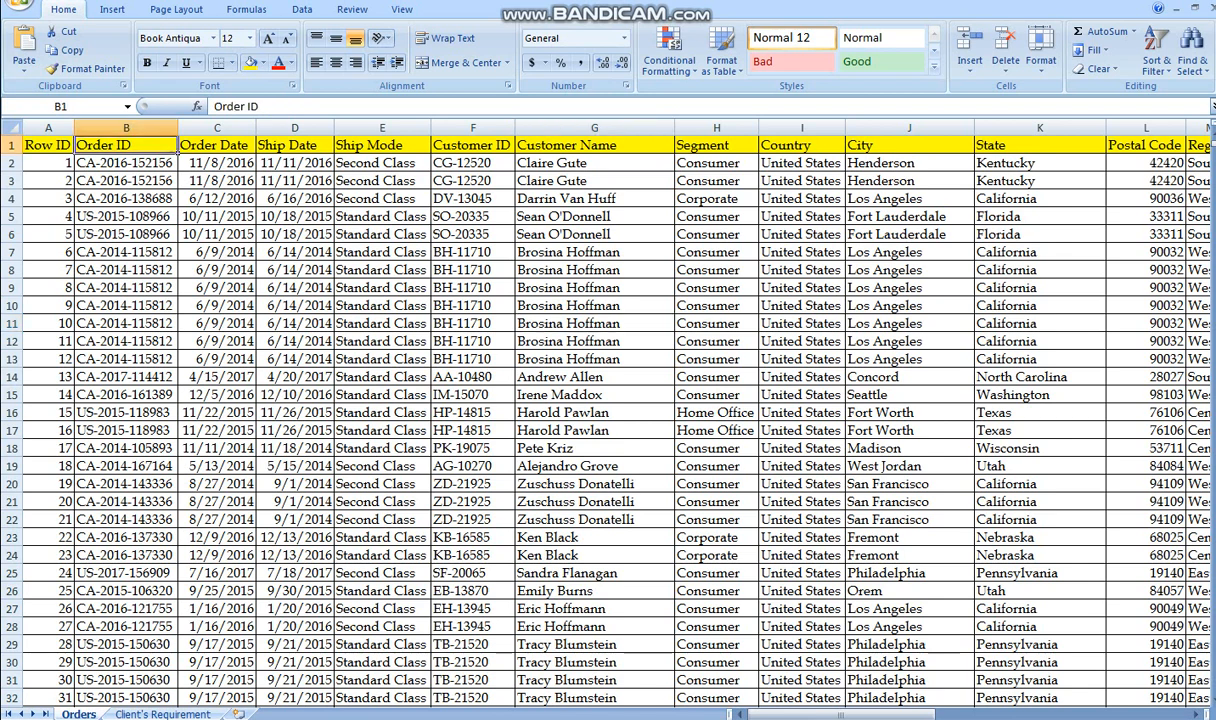
pyautogui.press('Right')
pyautogui.press('Right')
pyautogui.press('Right')
pyautogui.press('Right')
pyautogui.press('Right')
pyautogui.press('Right')
pyautogui.press('Right')
pyautogui.press('Right')
pyautogui.press('Right')
pyautogui.press('Right')
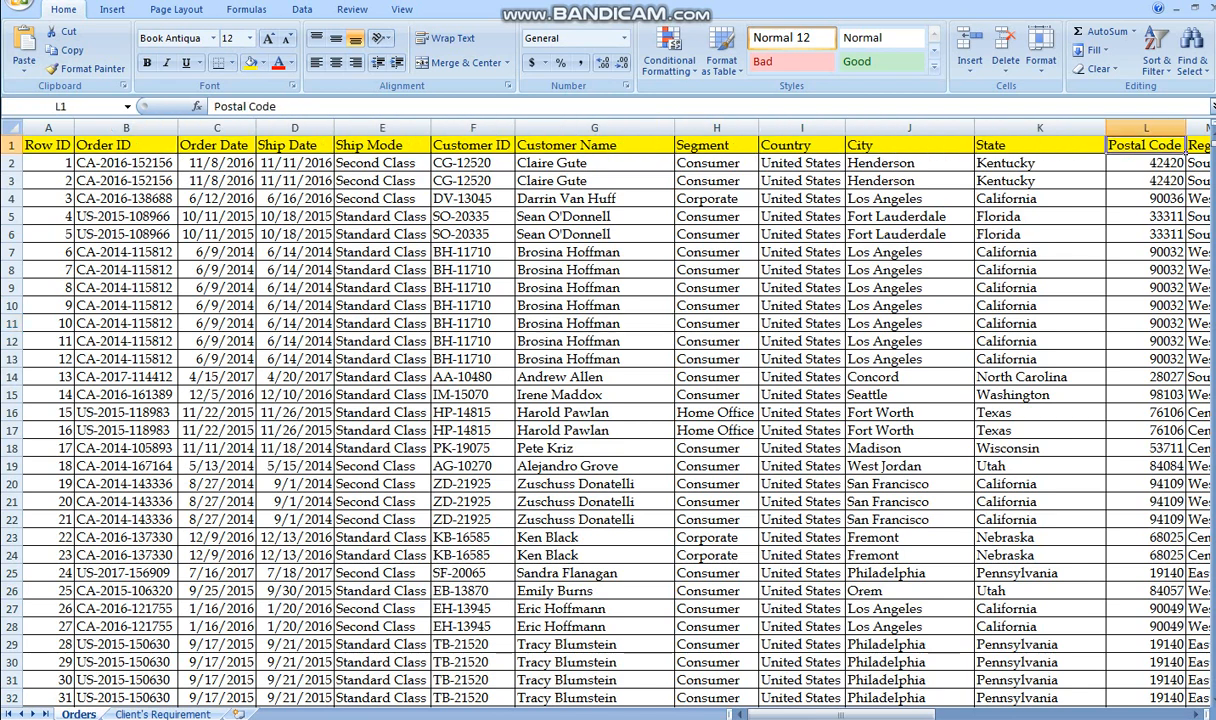
pyautogui.press('Left')
pyautogui.press('Left')
pyautogui.press('Left')
pyautogui.press('Left')
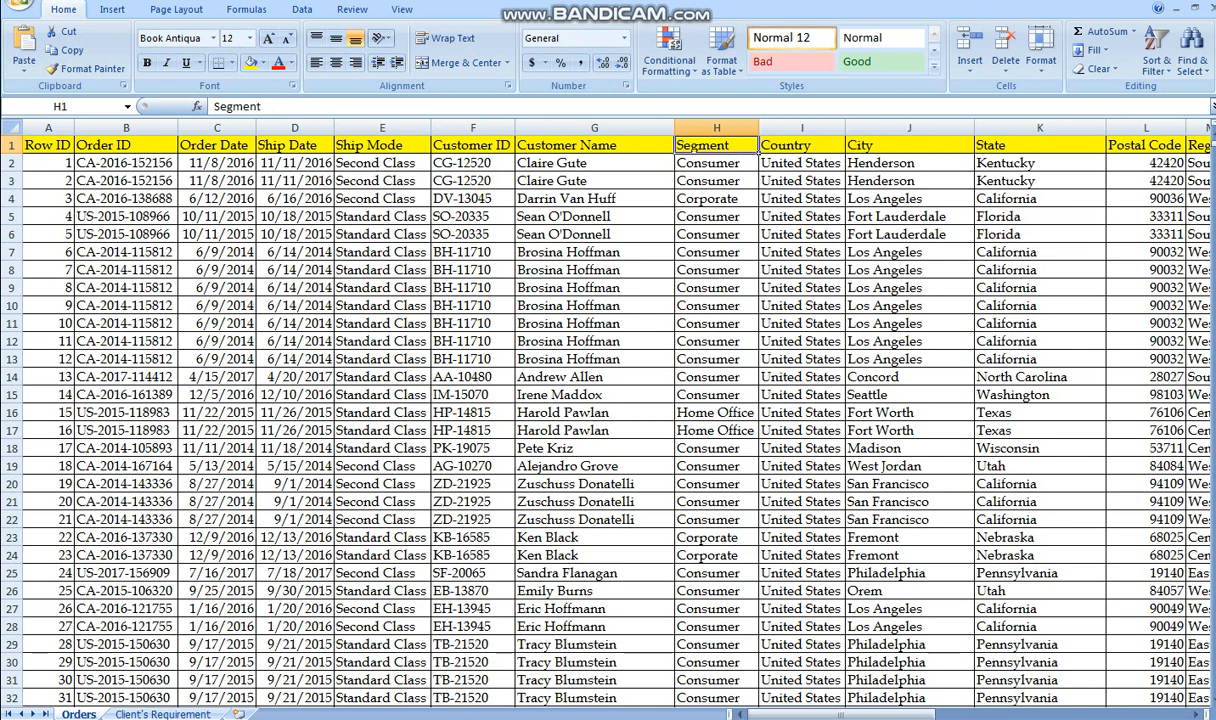
pyautogui.press('Left')
pyautogui.press('Left')
pyautogui.press('Right')
pyautogui.press('Right')
pyautogui.press('Right')
pyautogui.press('Right')
pyautogui.press('Right')
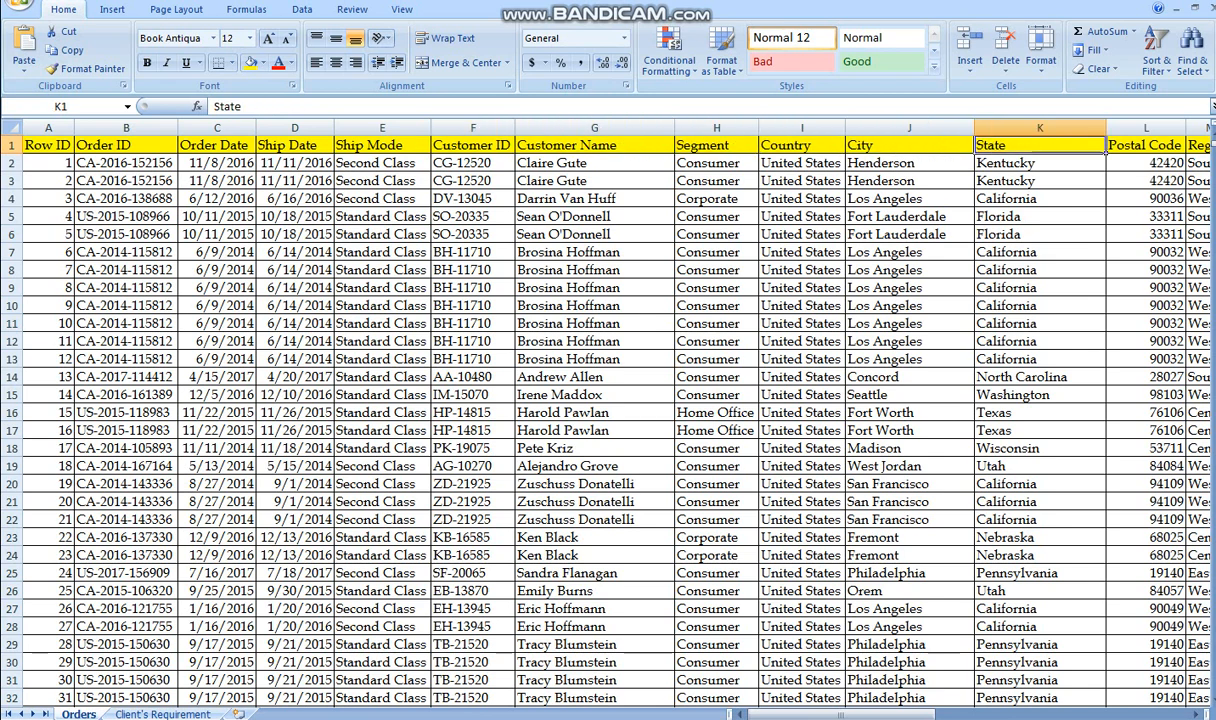
pyautogui.press('Right')
pyautogui.press('Right')
pyautogui.press('Right')
pyautogui.press('Right')
pyautogui.press('Right')
pyautogui.press('Right')
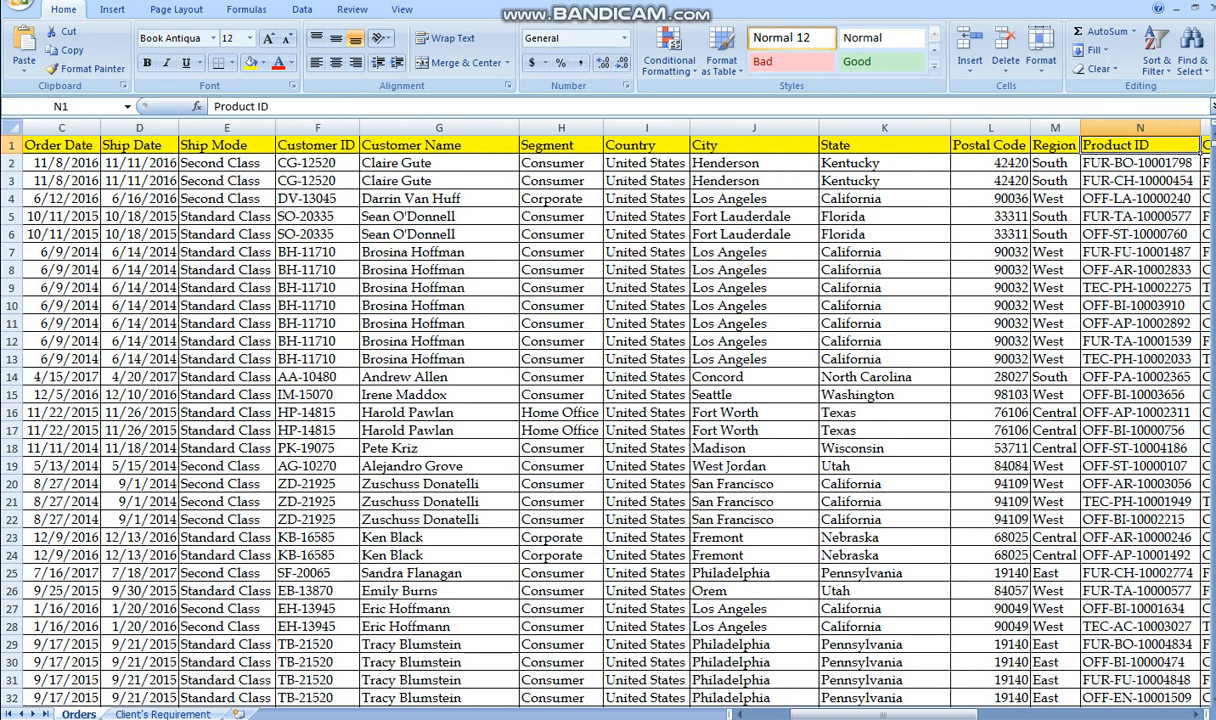
pyautogui.press('Right')
pyautogui.press('Right')
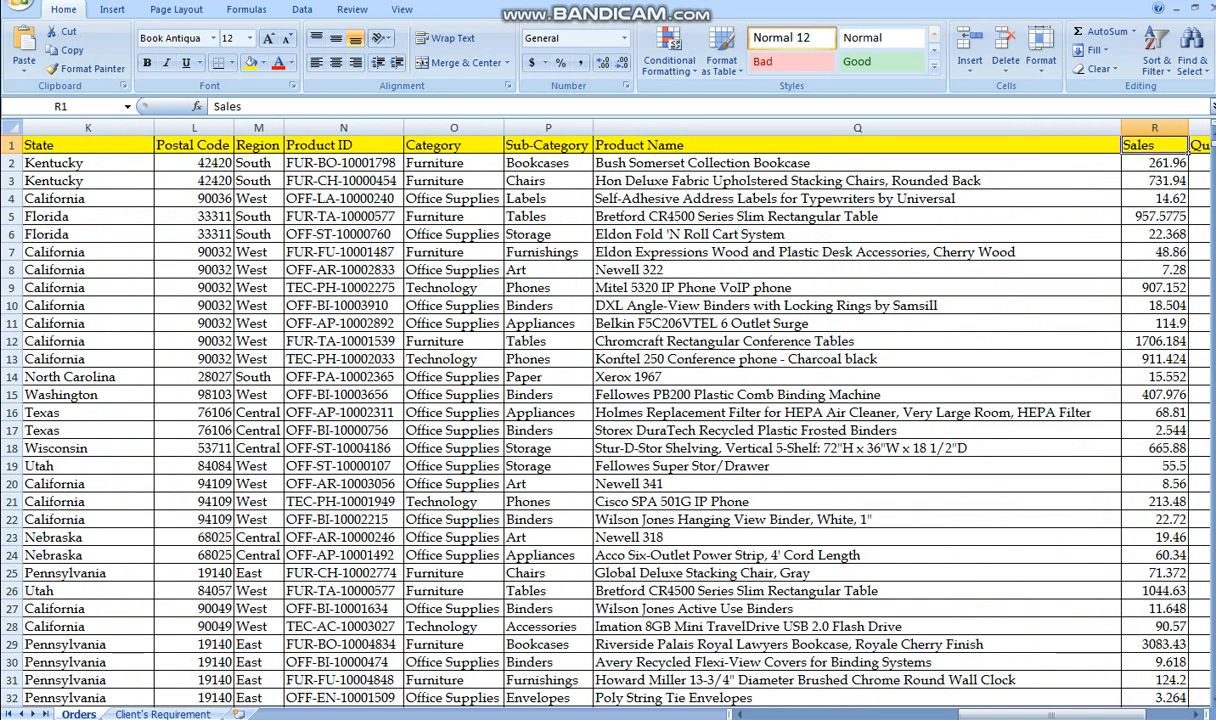
pyautogui.press('Left')
pyautogui.press('Left')
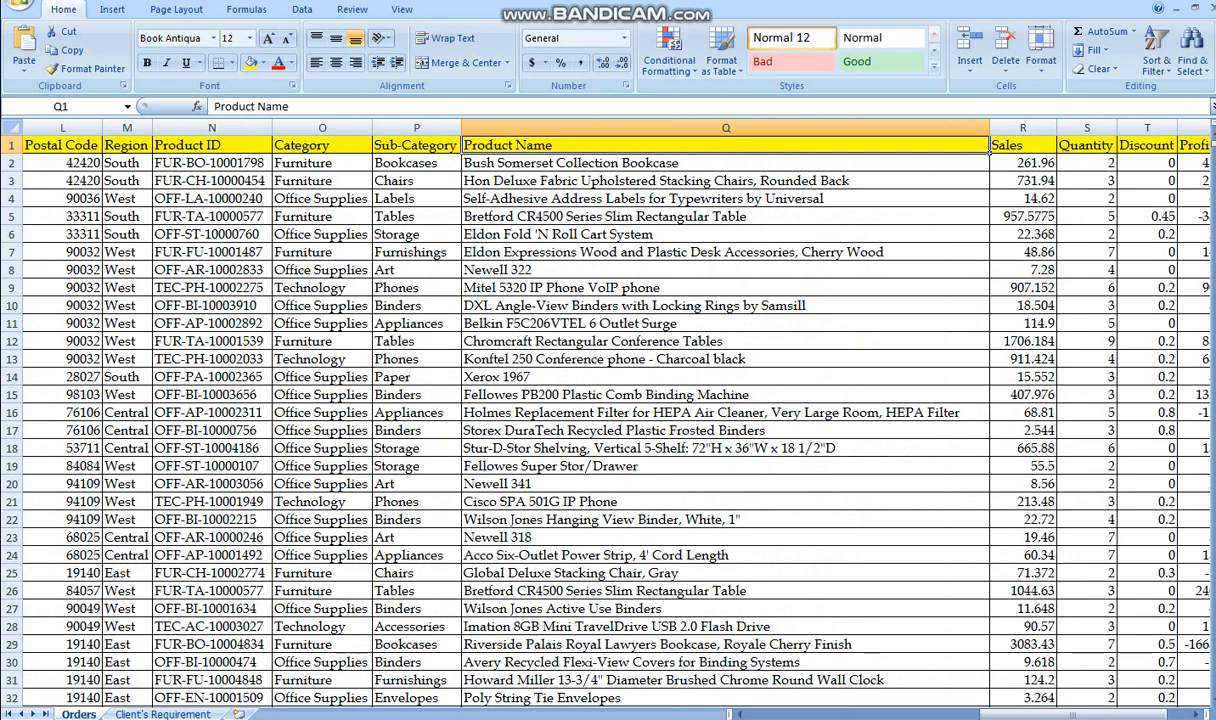
pyautogui.press('Left')
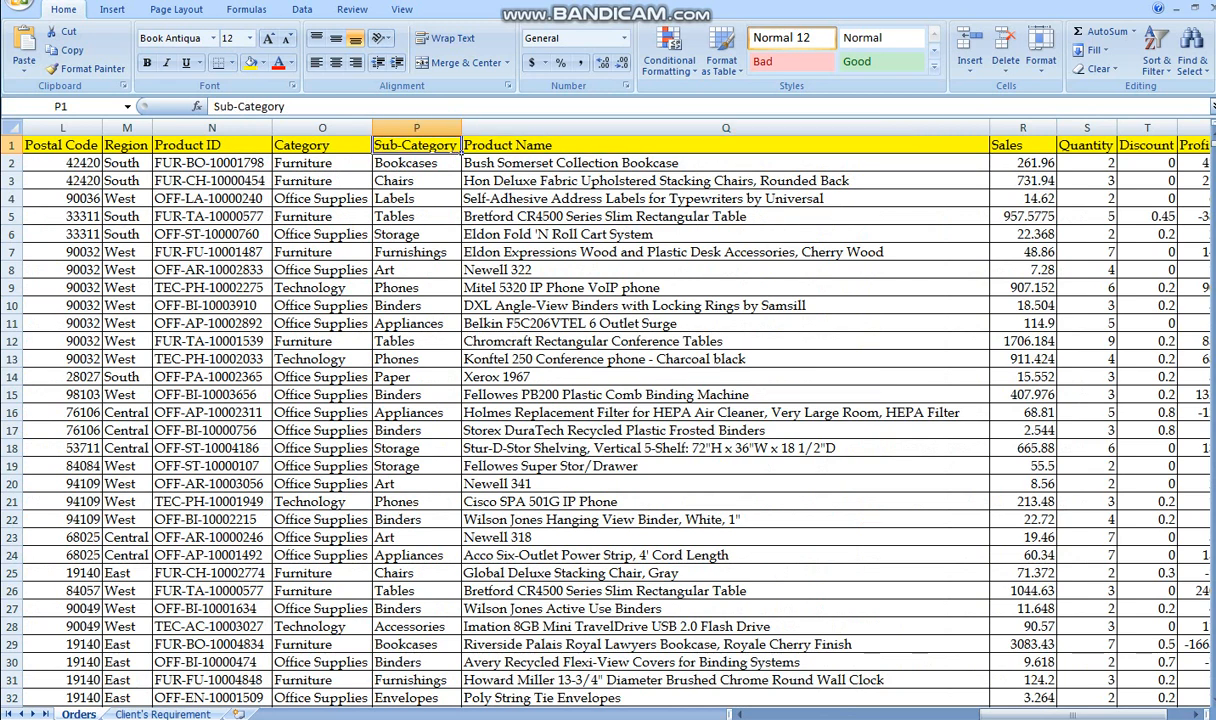
# - Examine the Category and Product ID entries and select the whole Sub-Category column on the Orders sheet
pyautogui.click(322, 270)
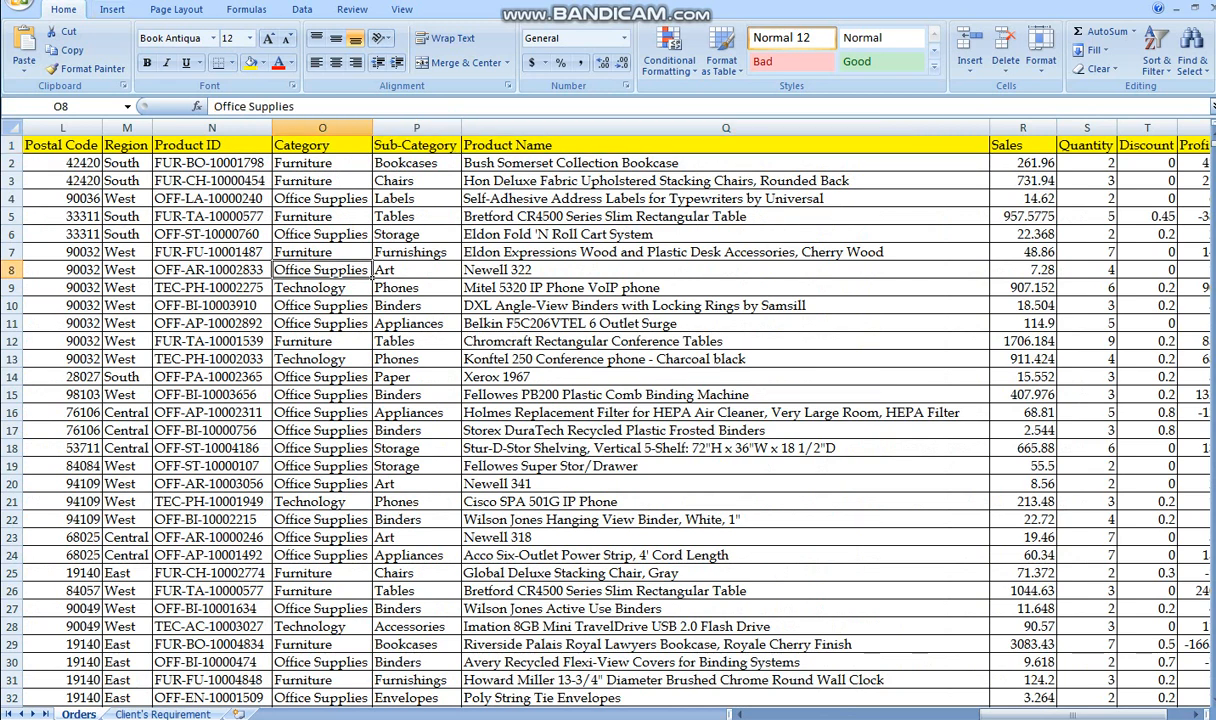
pyautogui.click(322, 181)
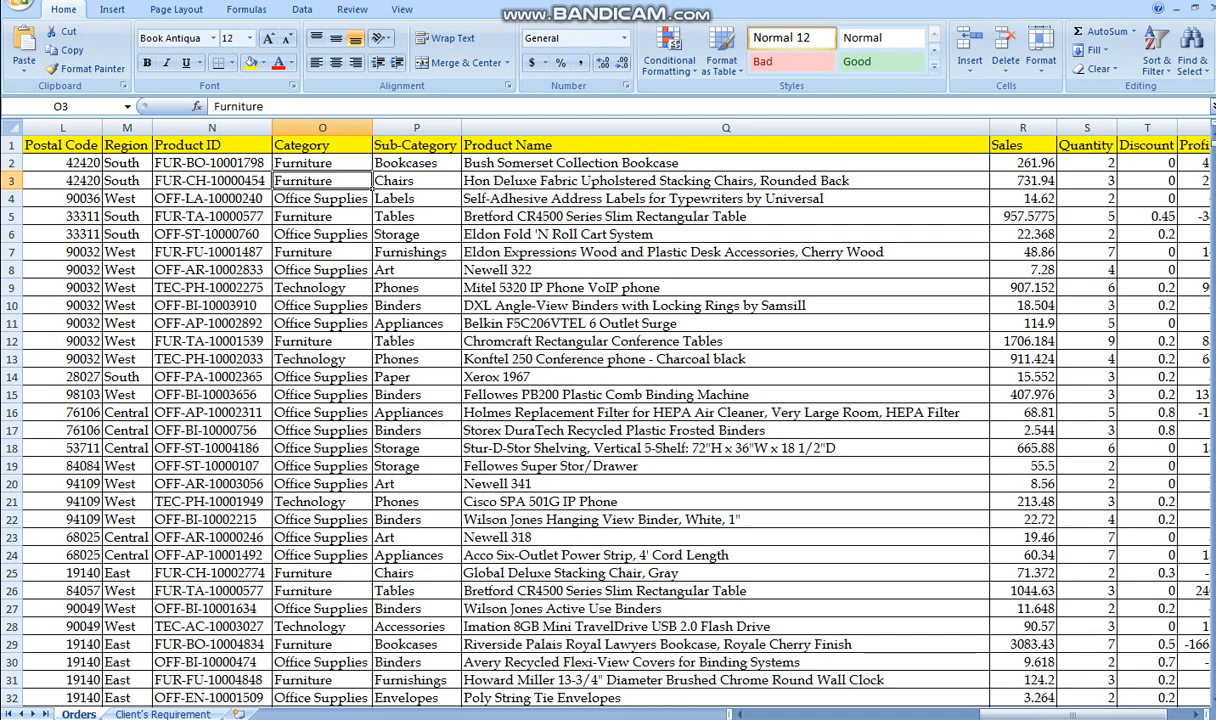
pyautogui.click(212, 234)
pyautogui.click(212, 181)
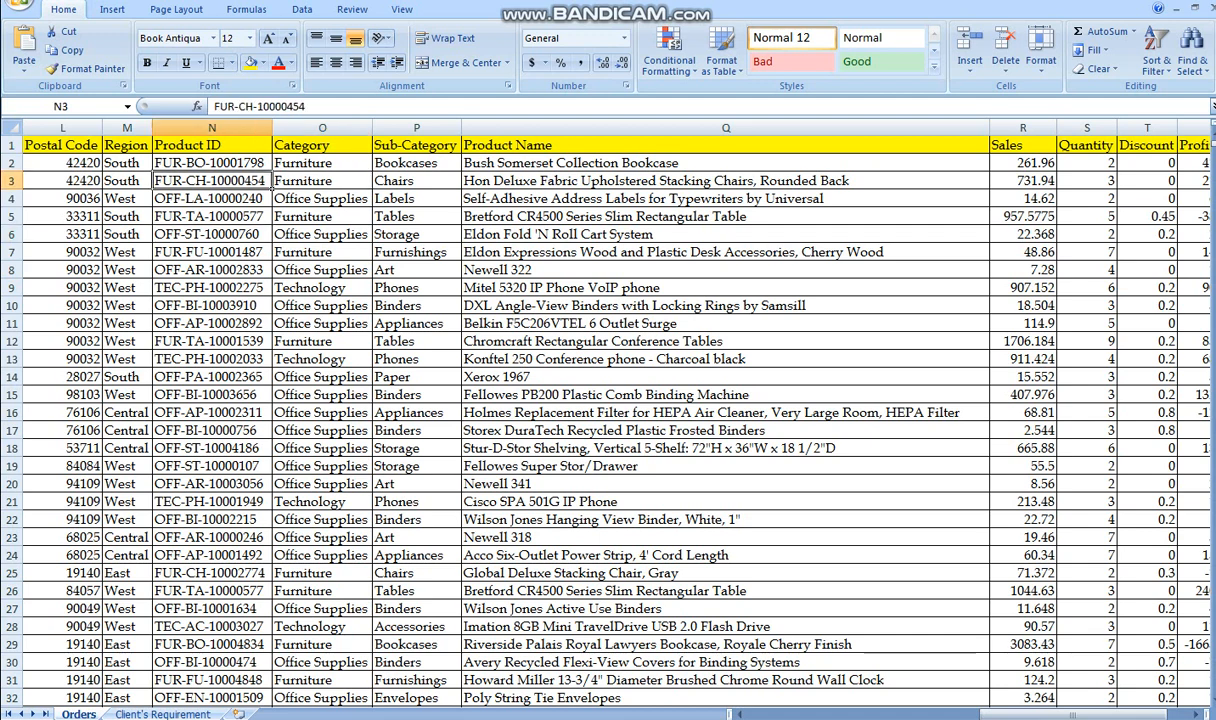
pyautogui.moveTo(127, 127); pyautogui.dragTo(418, 127)
pyautogui.click(418, 127)
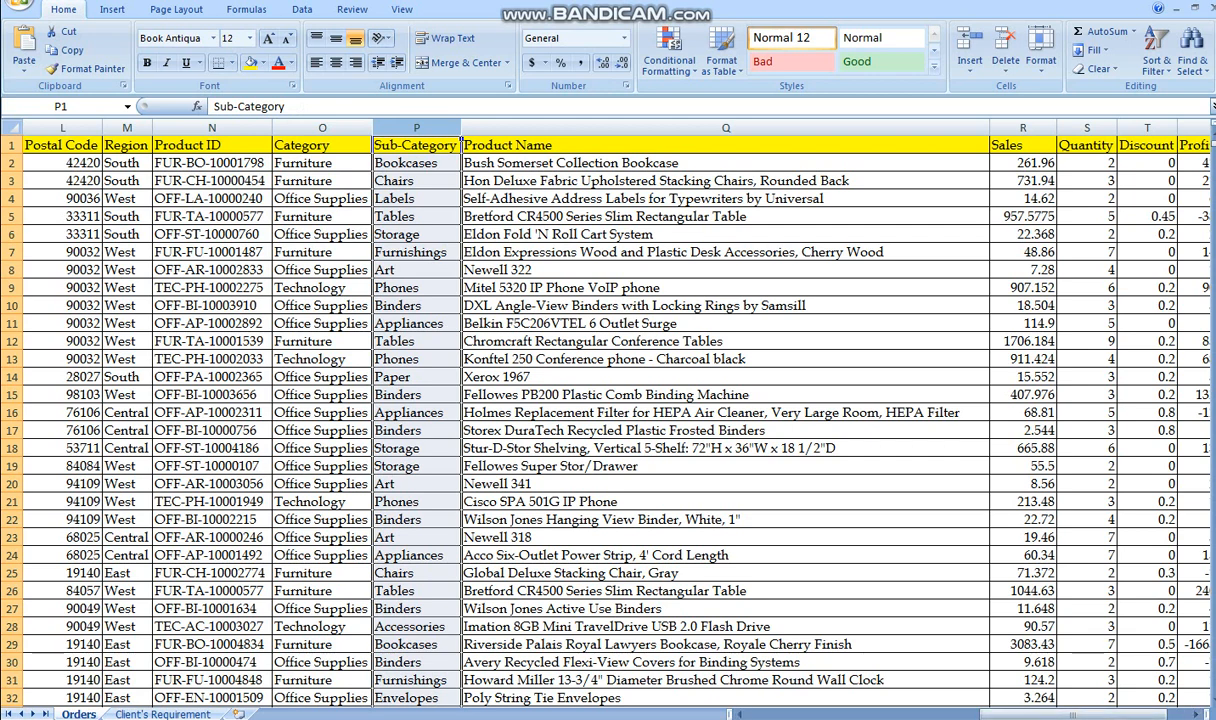
# - Open the Client's Requirement sheet and read the report request in the merged cell B4
pyautogui.hotkey('ctrl', 'Home')
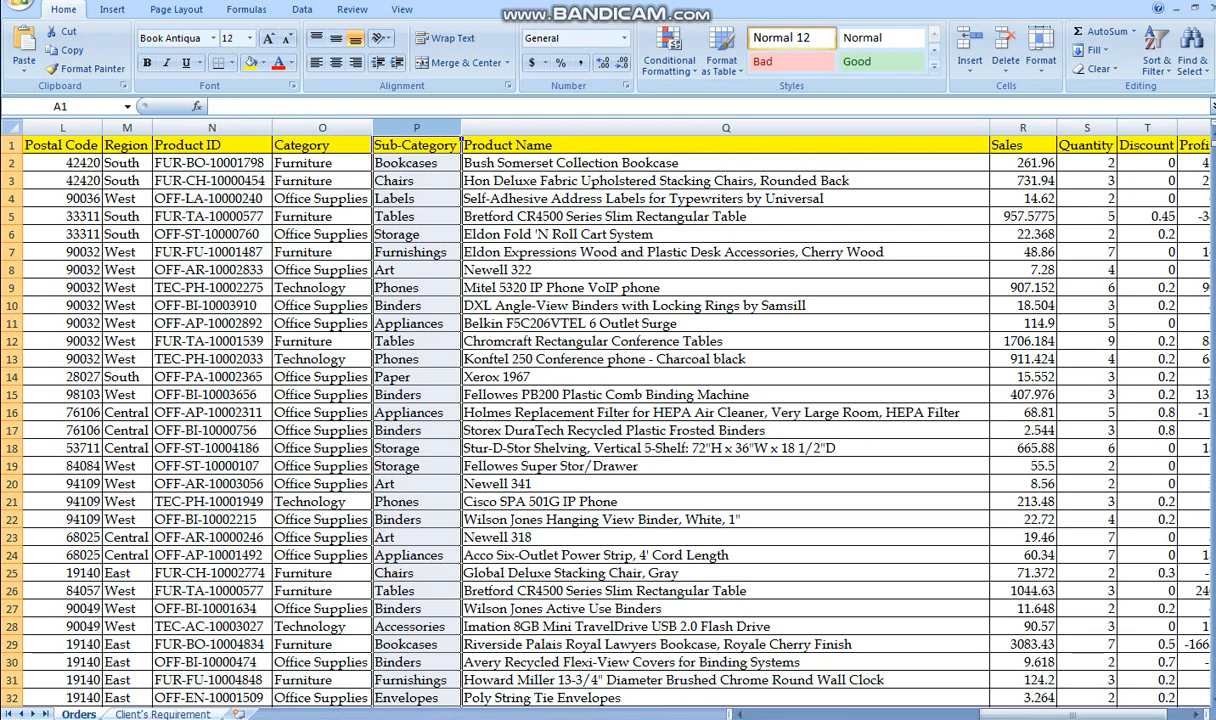
pyautogui.hotkey('ctrl', 'pagedown')
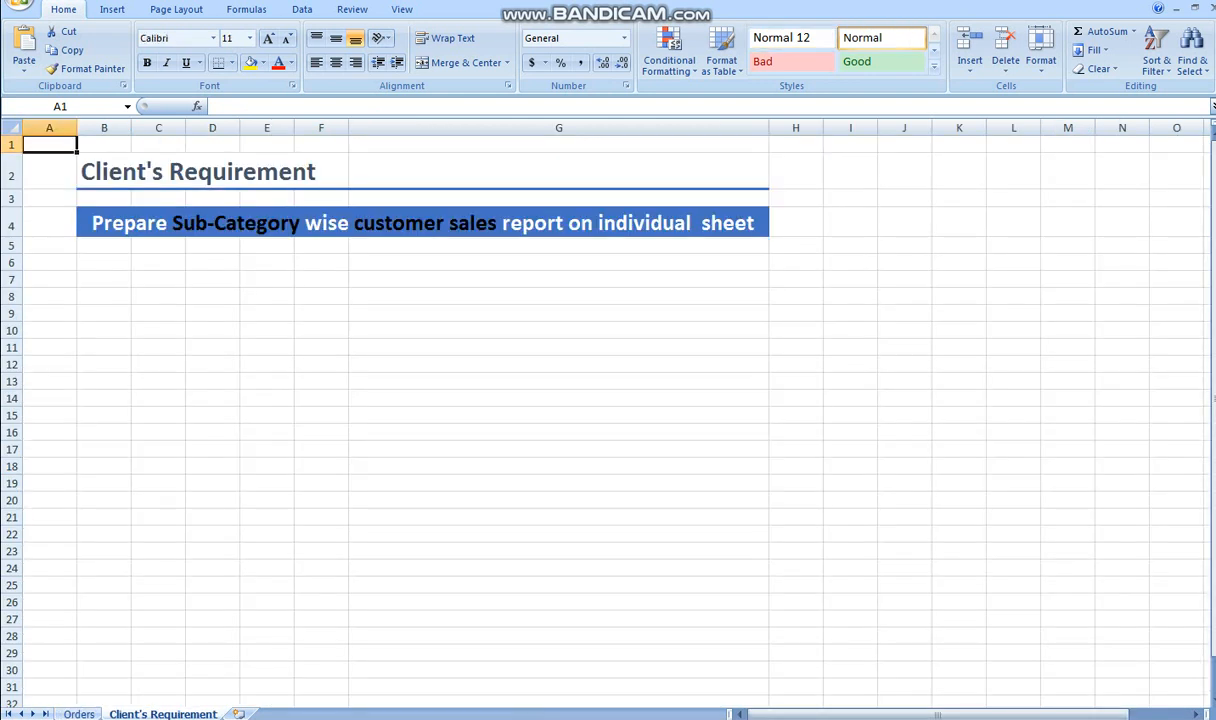
pyautogui.click(158, 246)
pyautogui.click(170, 224)
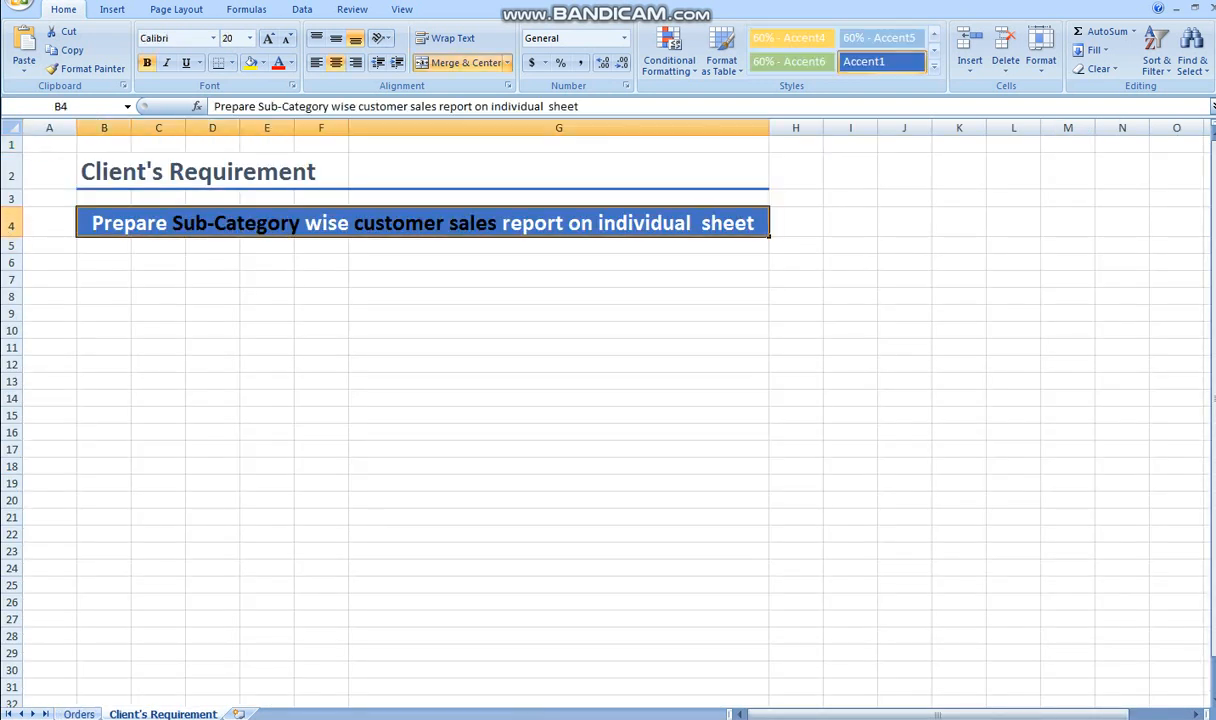
pyautogui.click(558, 330)
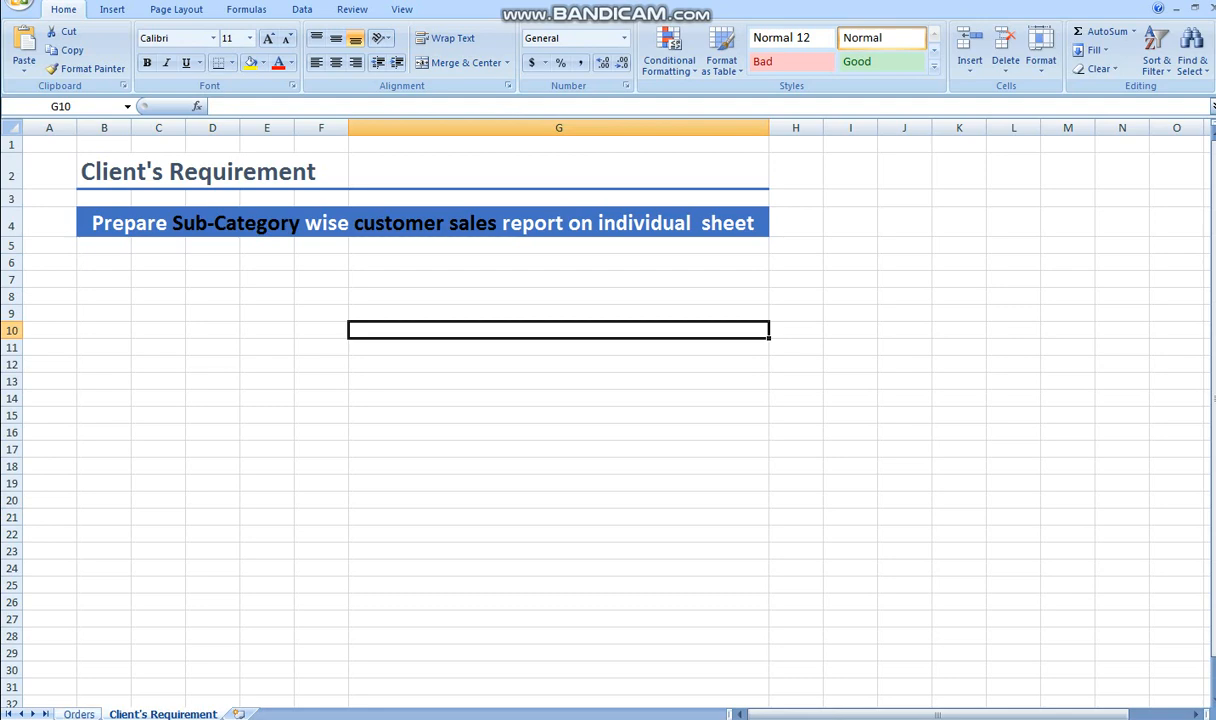
# - Return to the Orders sheet and examine the values in the Sub-Category column
pyautogui.hotkey('ctrl', 'pageup')
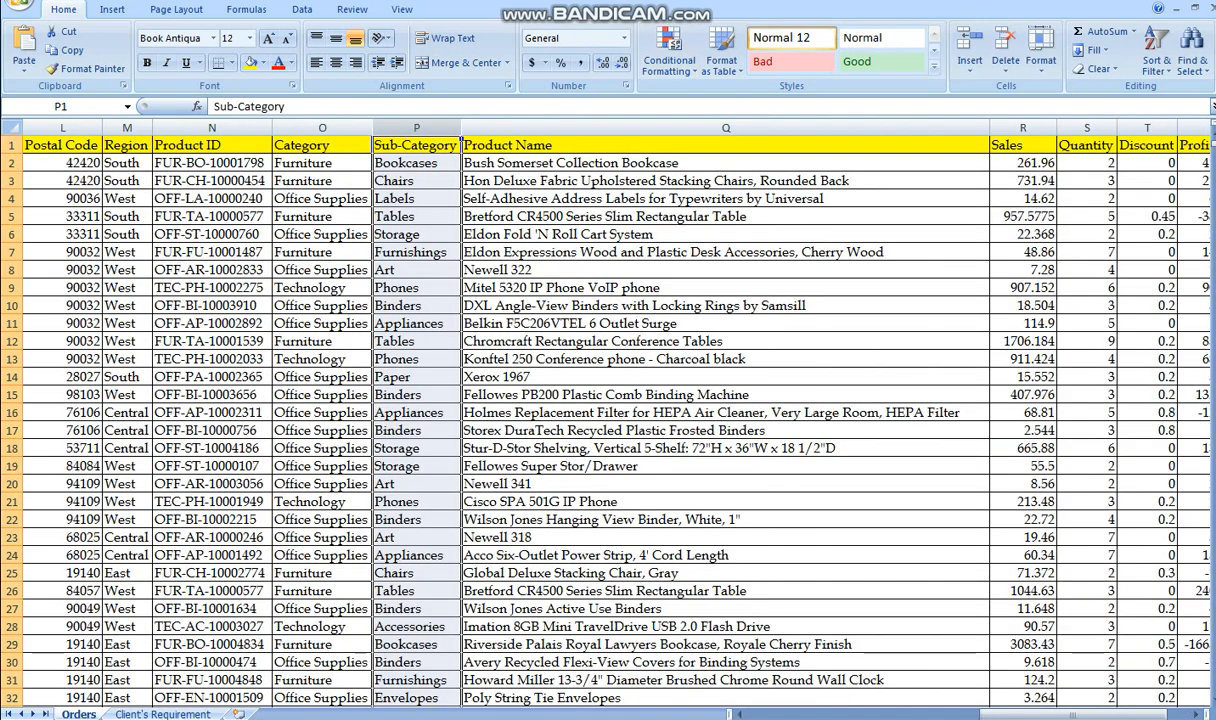
pyautogui.moveTo(416, 145); pyautogui.dragTo(416, 662)
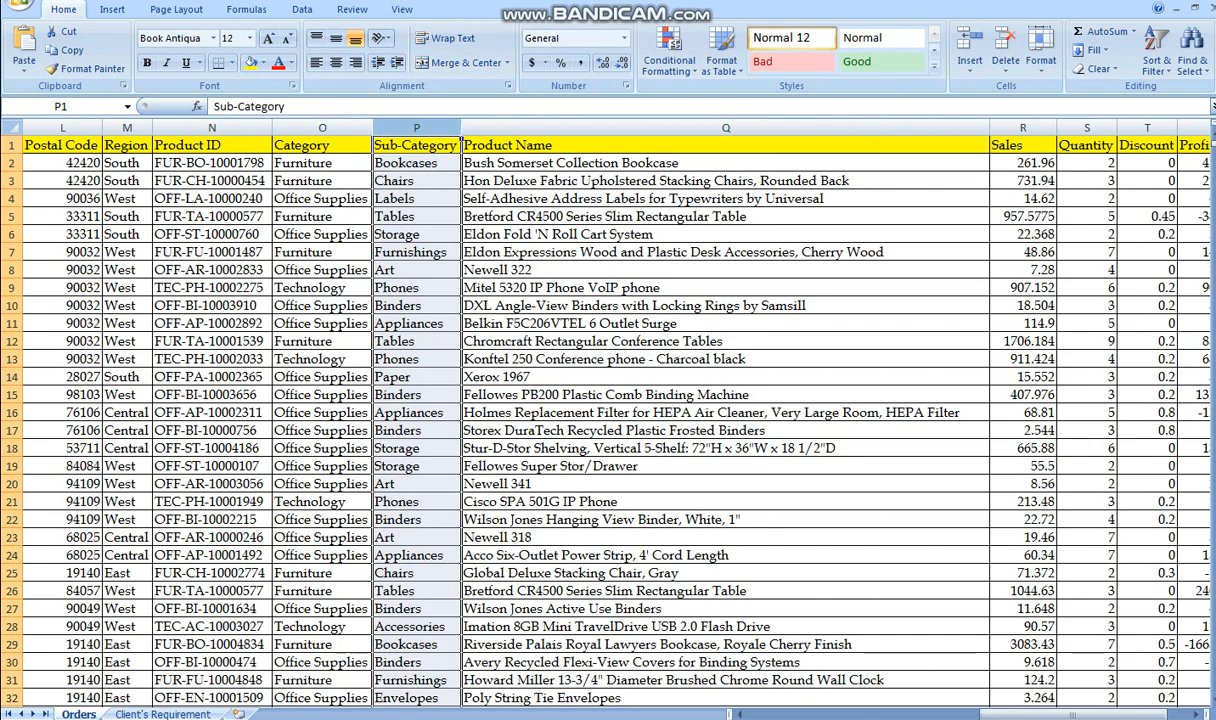
pyautogui.click(416, 163)
pyautogui.moveTo(416, 181); pyautogui.dragTo(700, 305)
pyautogui.click(455, 289)
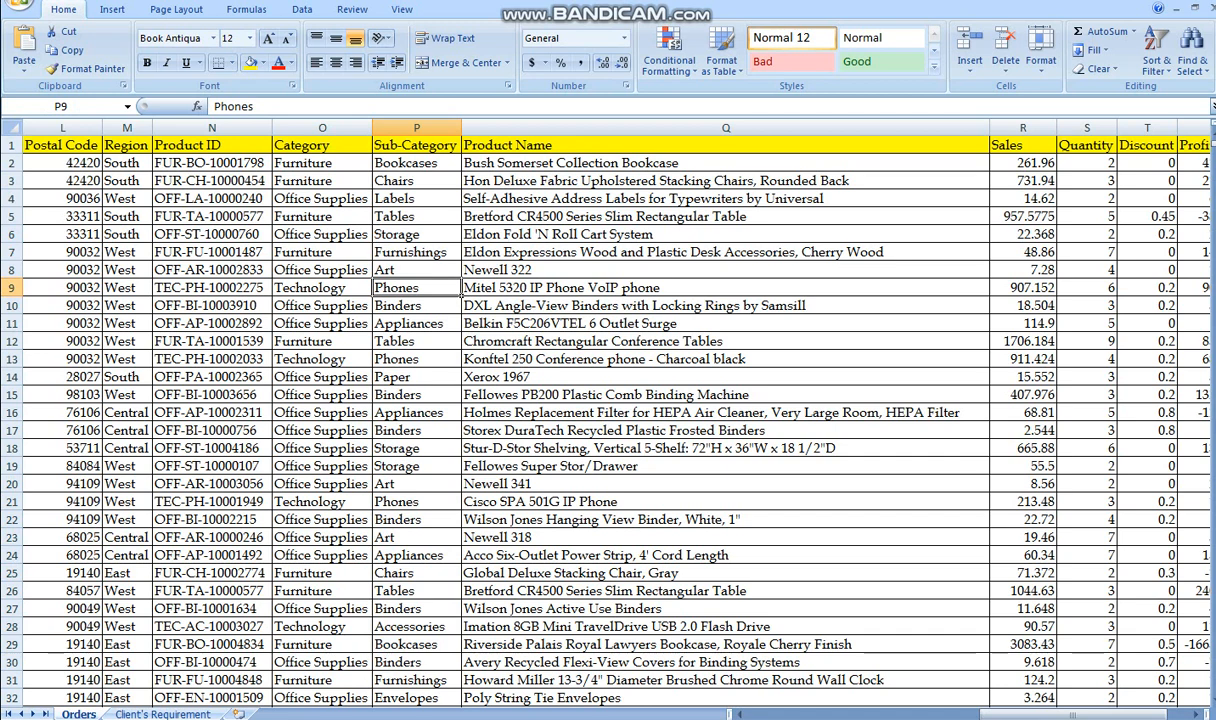
# - Go back to the Client's Requirement sheet and reread the request for sub-category wise customer sales reports
pyautogui.hotkey('ctrl', 'pagedown')
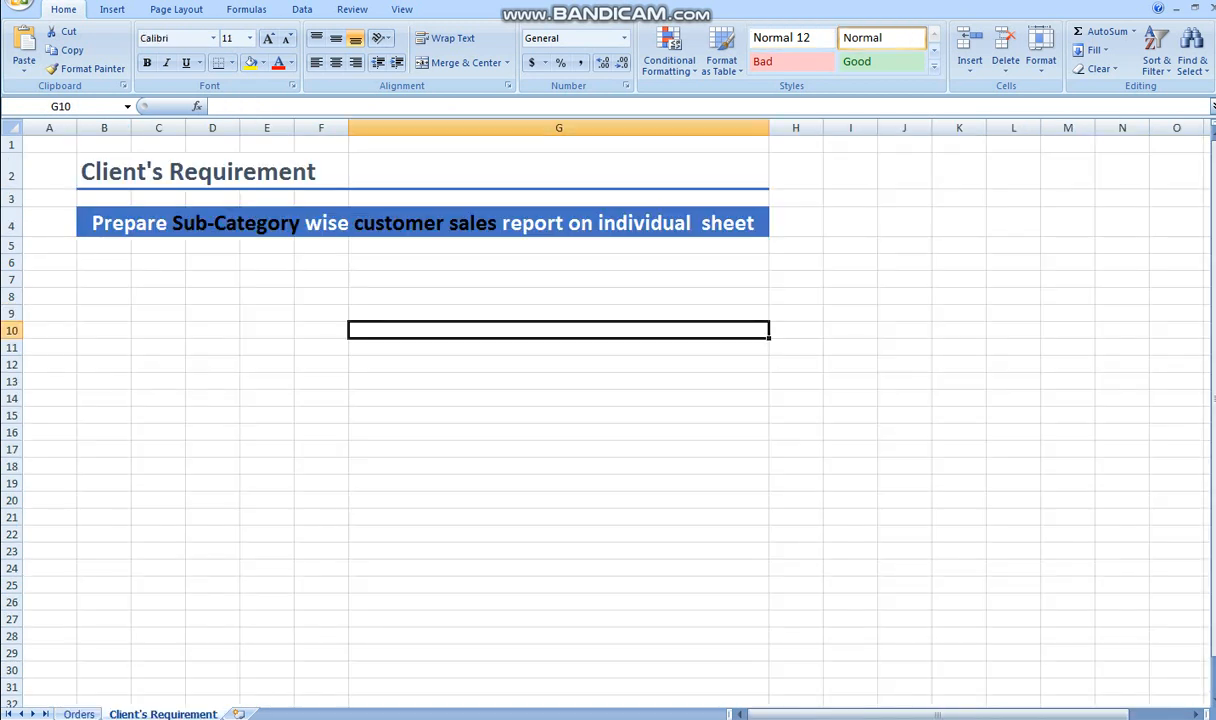
pyautogui.click(420, 222)
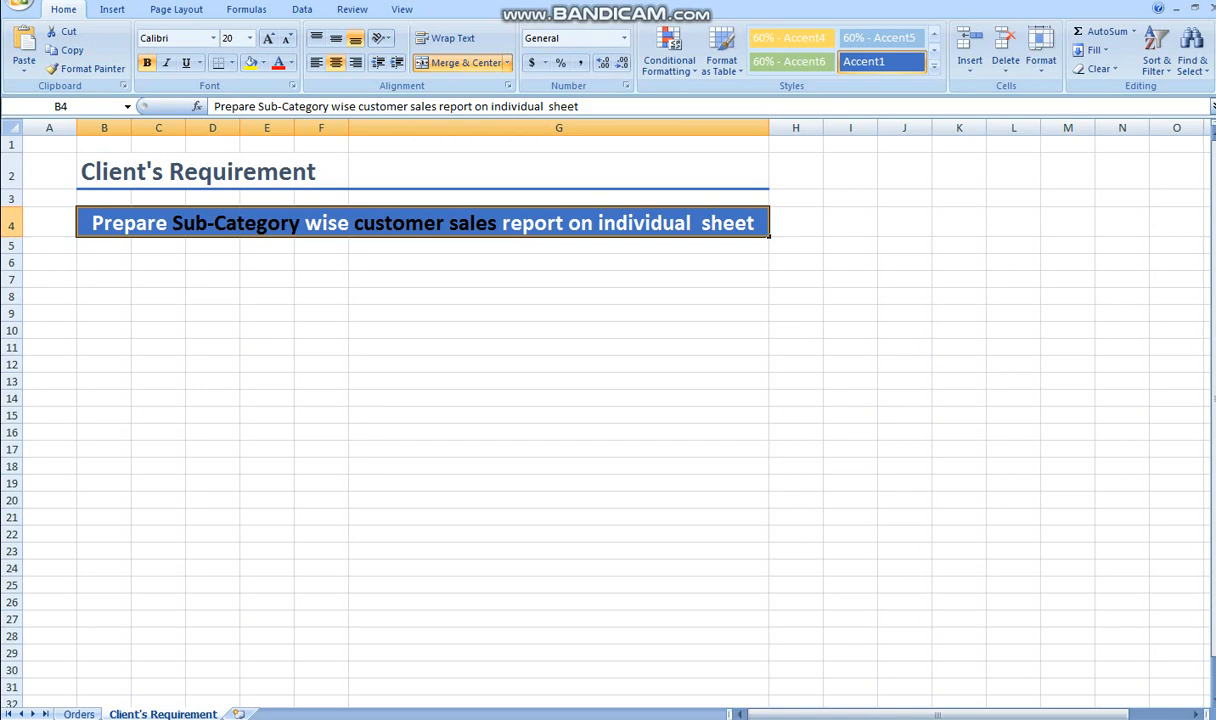
pyautogui.click(212, 500)
pyautogui.click(104, 364)
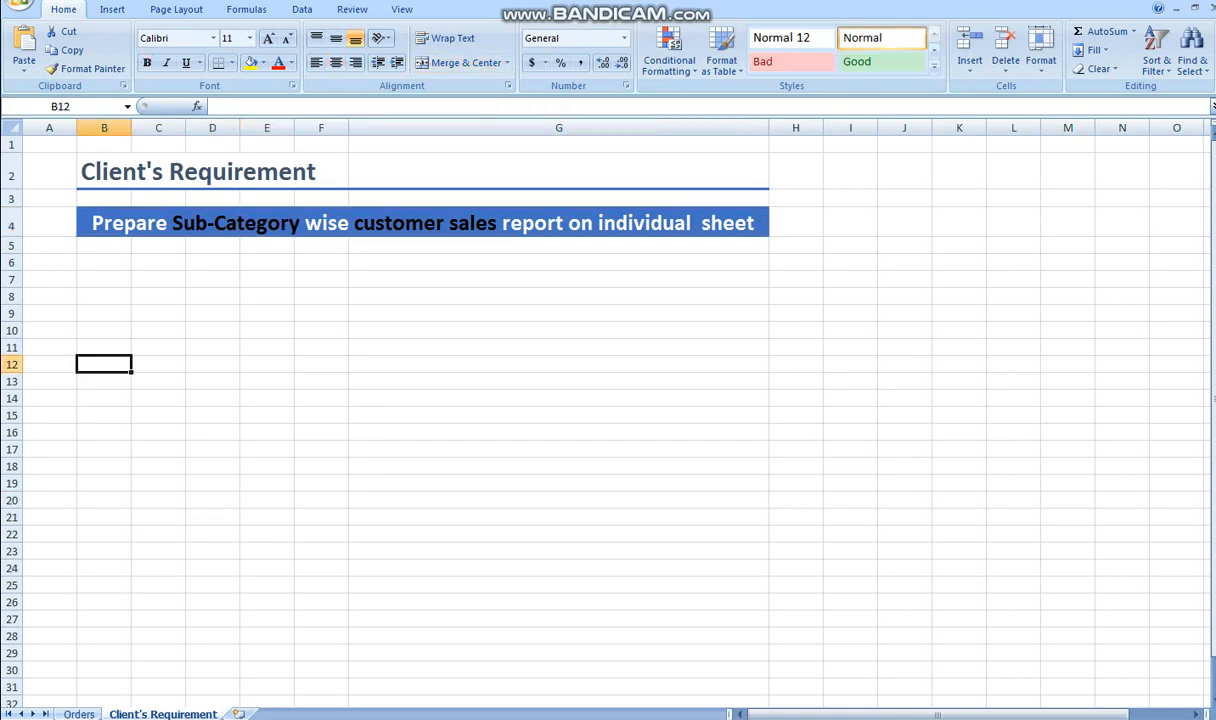
pyautogui.click(104, 262)
pyautogui.moveTo(104, 262); pyautogui.dragTo(104, 567)
pyautogui.click(158, 466)
pyautogui.click(104, 222)
pyautogui.moveTo(400, 222); pyautogui.dragTo(400, 653)
pyautogui.click(795, 466)
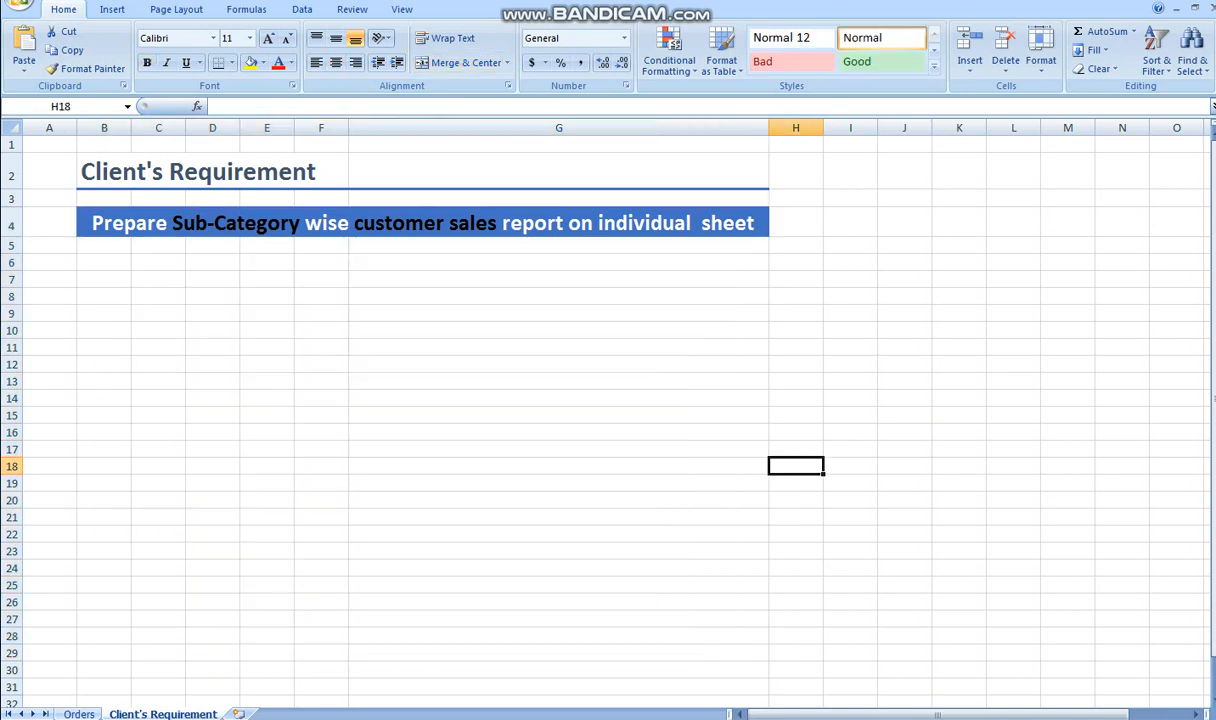
pyautogui.click(558, 432)
pyautogui.click(558, 347)
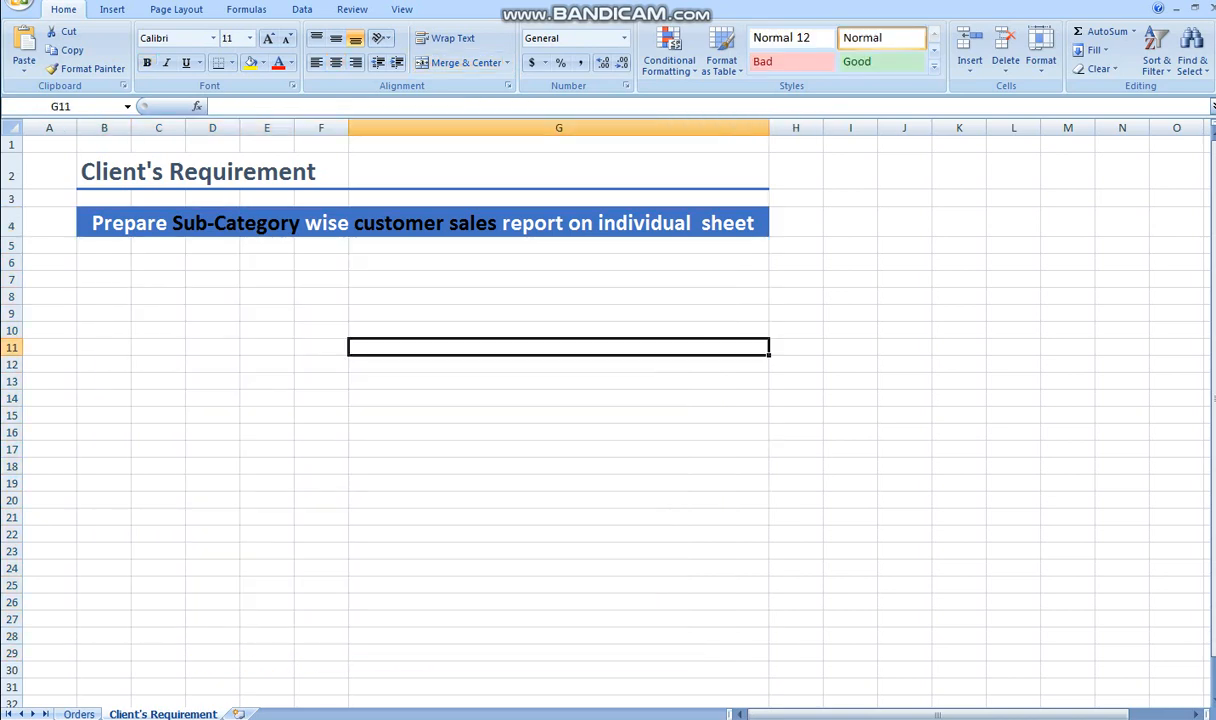
# - Mark out the empty range B5:F14 below the request on the Client's Requirement sheet
pyautogui.click(104, 246)
pyautogui.moveTo(104, 246); pyautogui.dragTo(320, 398)
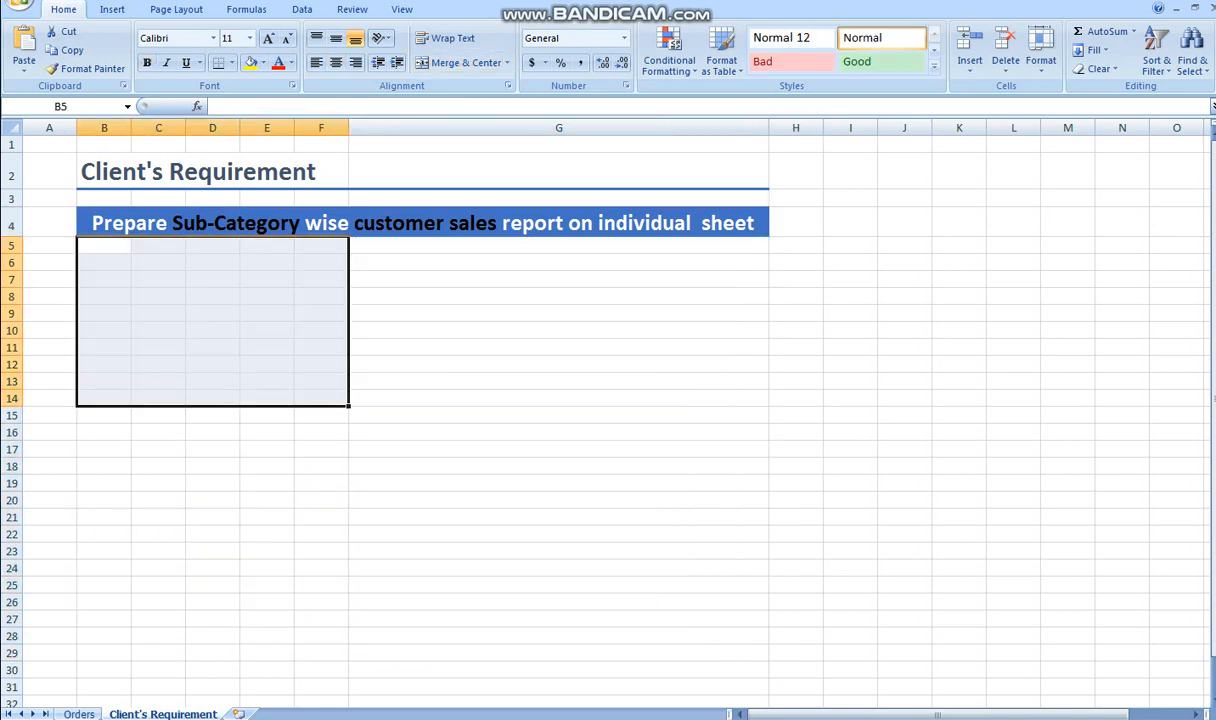
pyautogui.click(320, 415)
# - Return to the Orders sheet and examine the Sub-Category and Product Name columns
pyautogui.hotkey('ctrl', 'pageup')
pyautogui.click(608, 359)
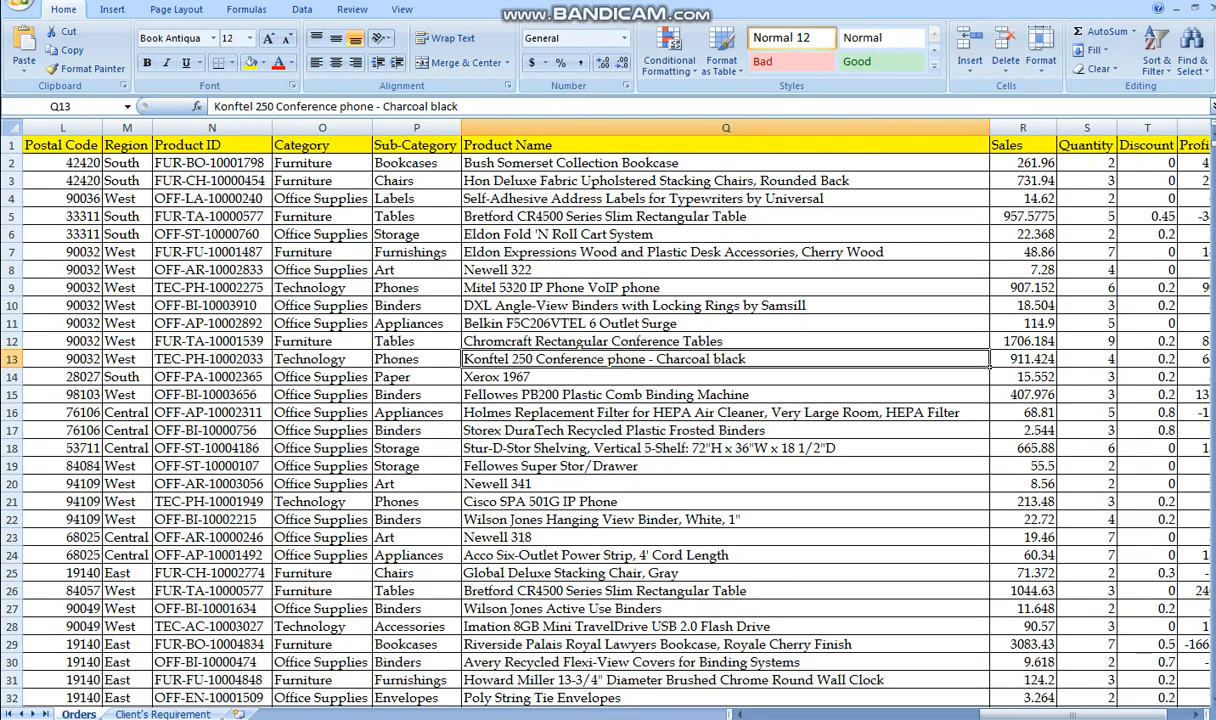
pyautogui.click(682, 213)
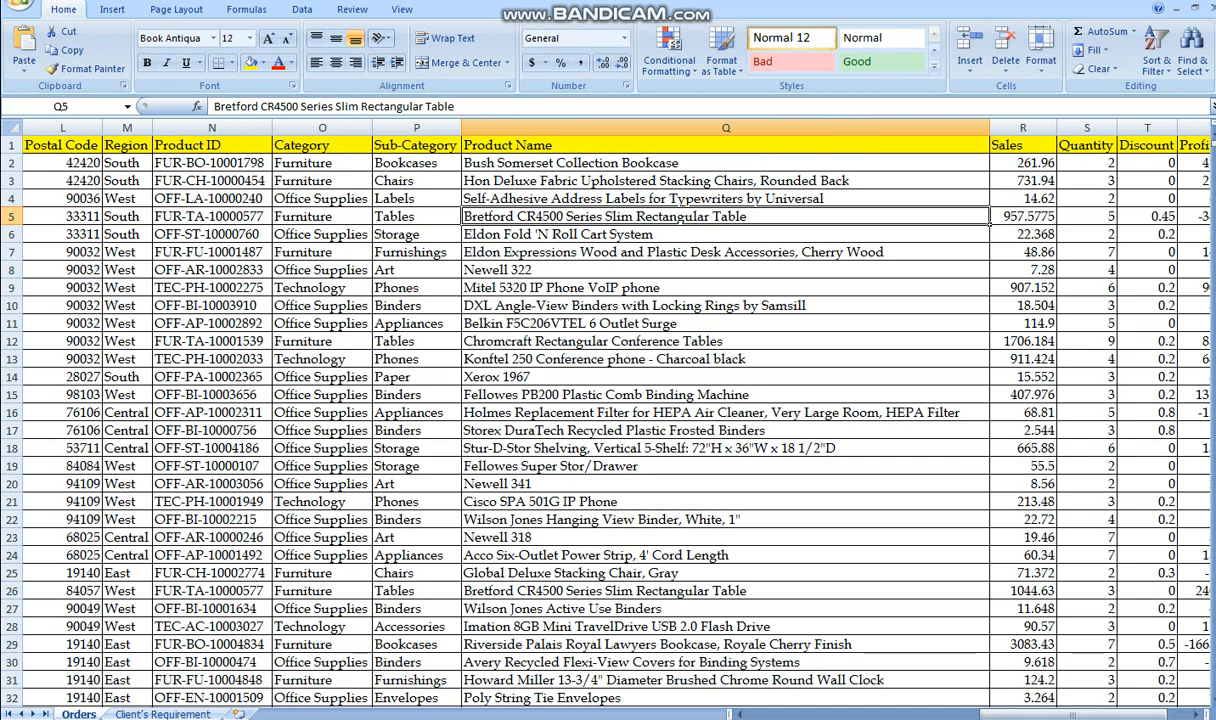
pyautogui.hotkey('ctrl', 'Home')
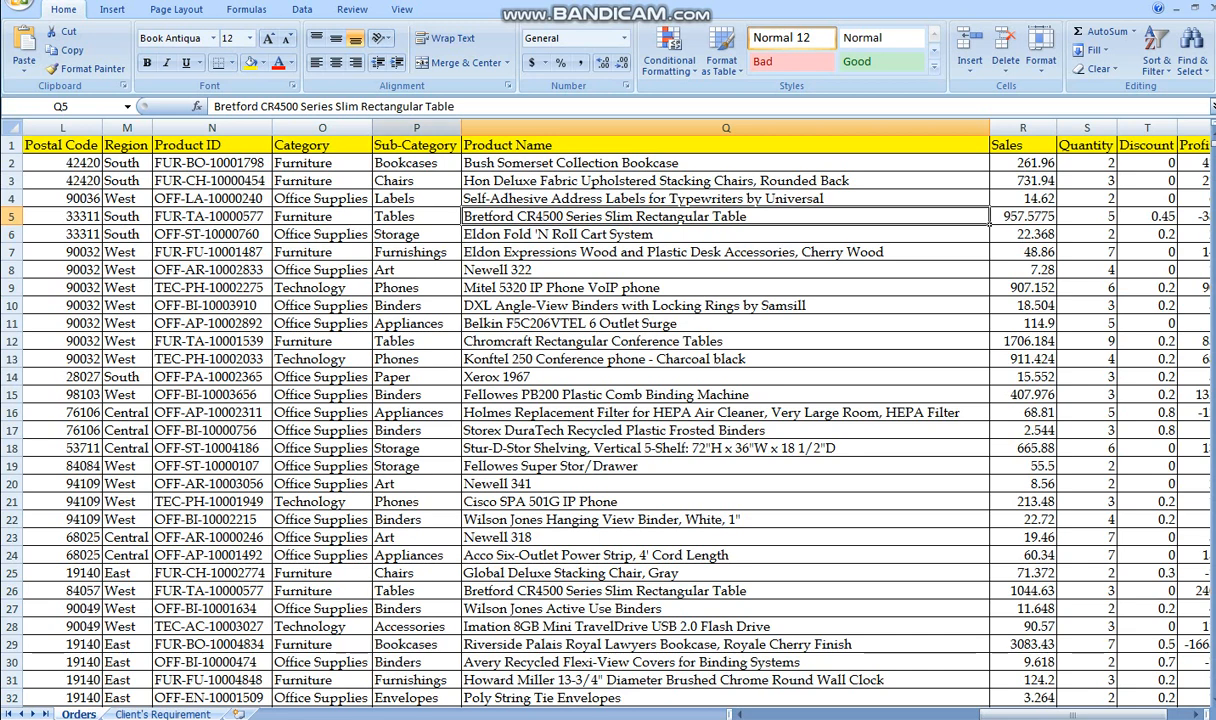
pyautogui.click(416, 128)
pyautogui.click(725, 252)
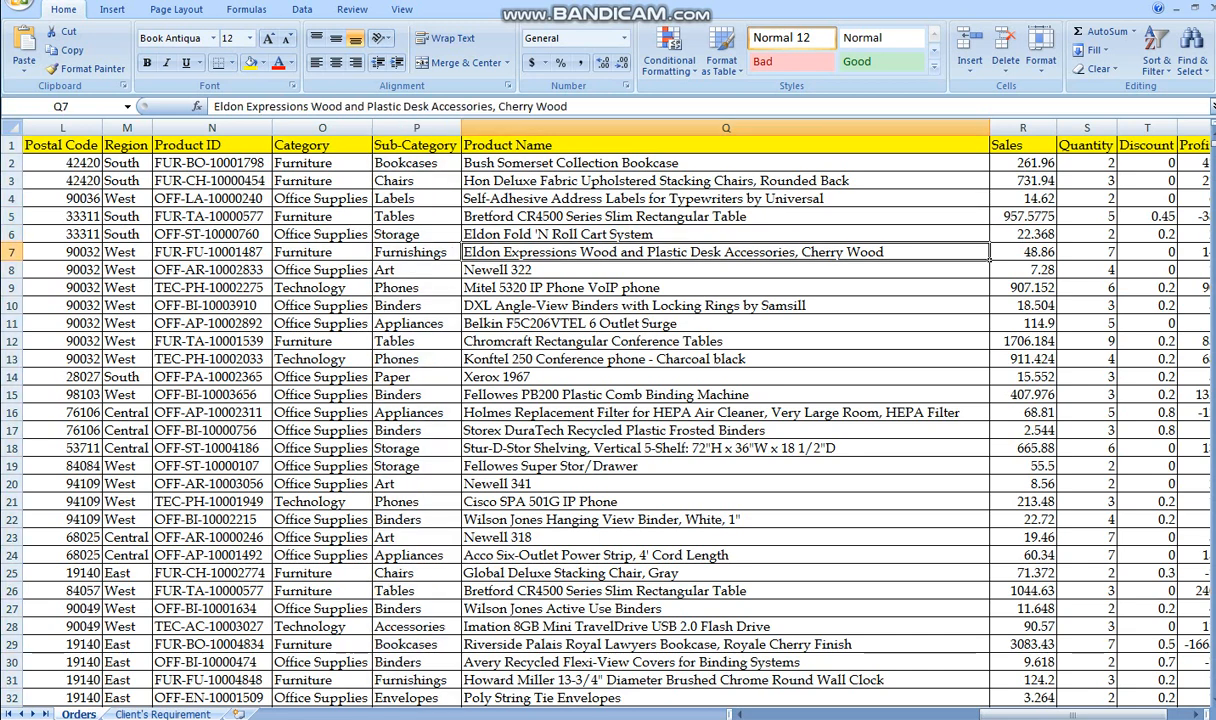
pyautogui.click(725, 448)
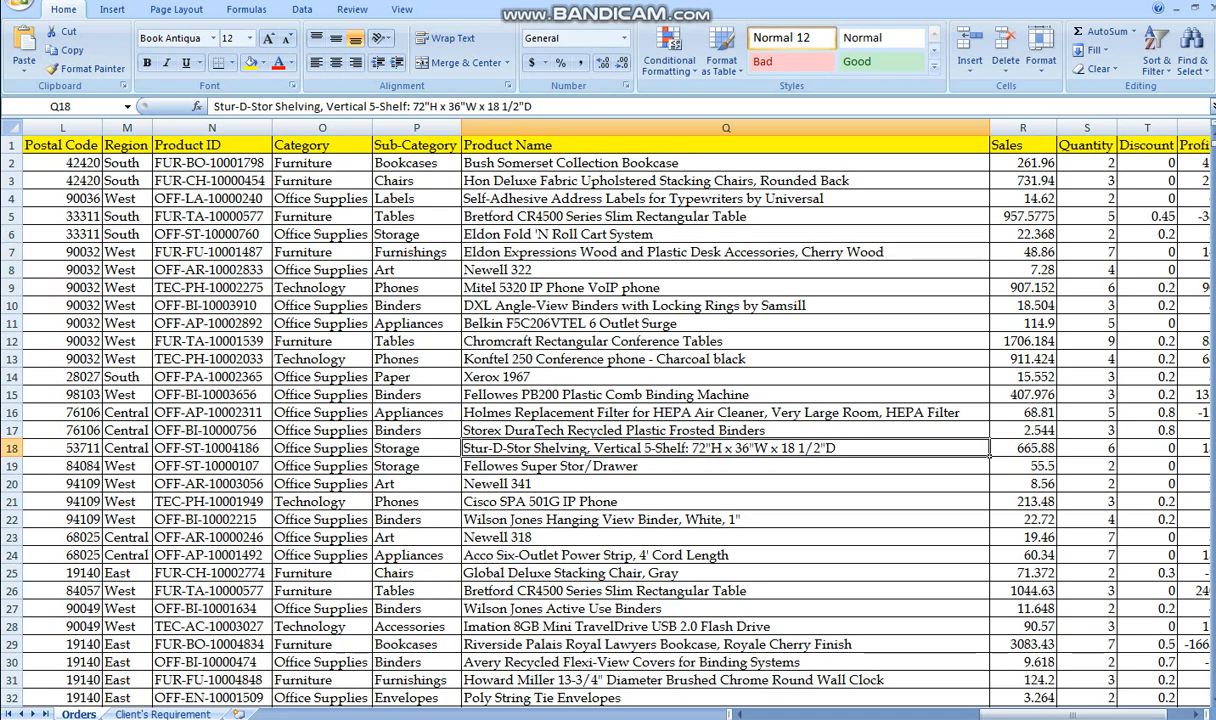
pyautogui.click(416, 128)
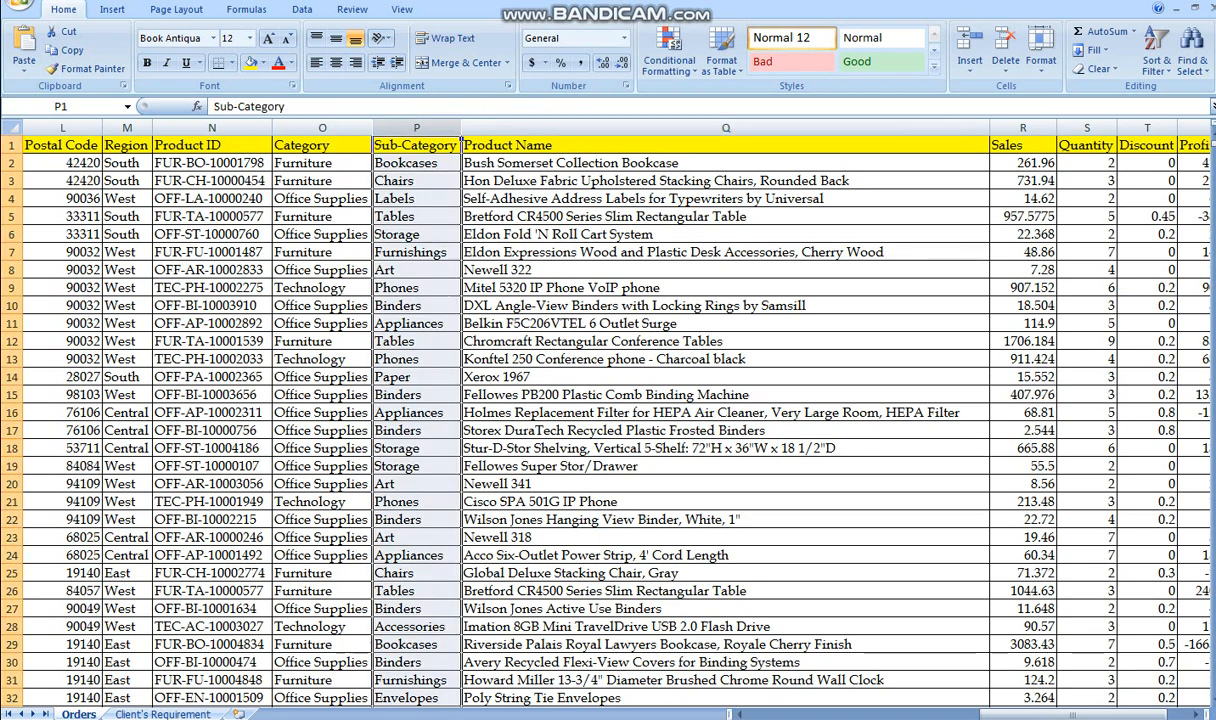
pyautogui.click(725, 128)
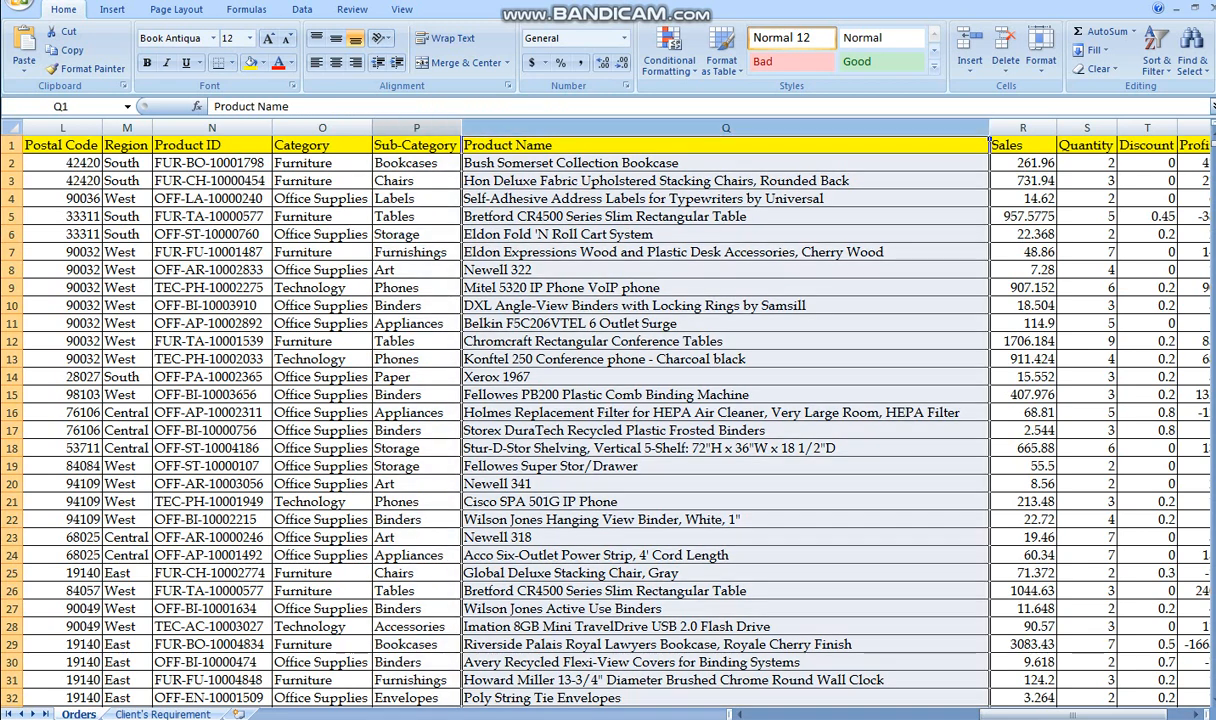
pyautogui.moveTo(416, 128); pyautogui.dragTo(725, 128)
pyautogui.click(725, 288)
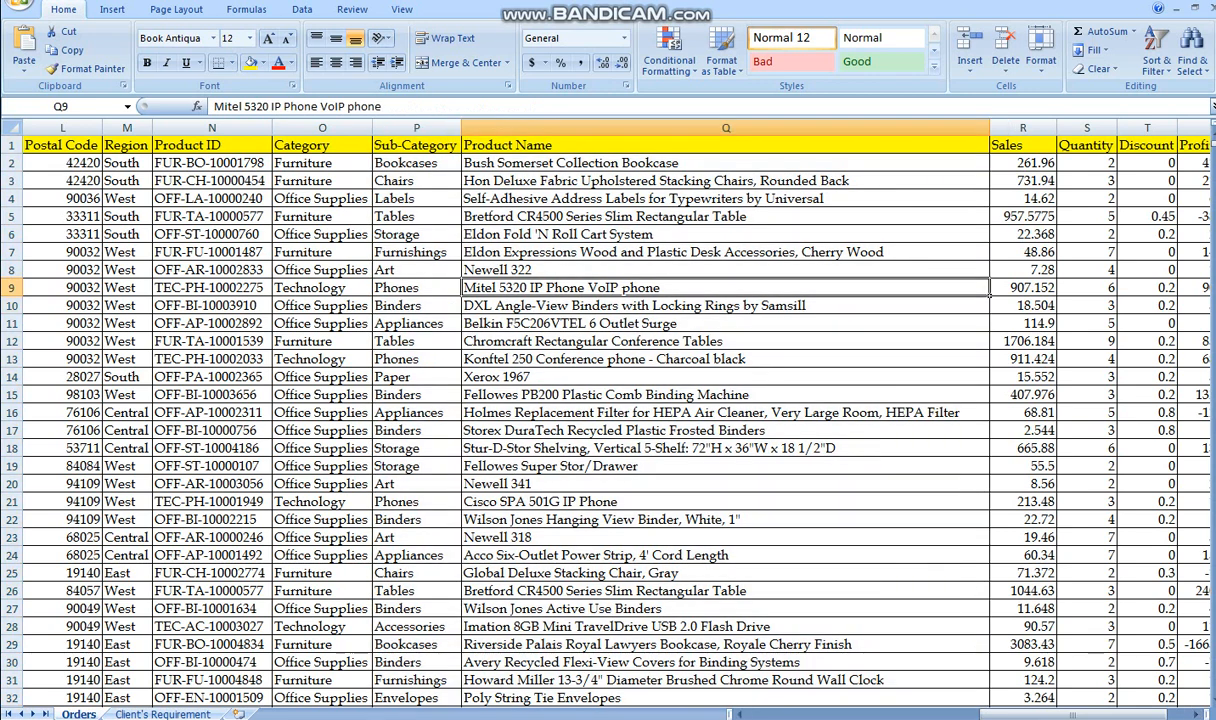
# - Select the entire Orders data range starting from the Row ID header in A1
pyautogui.moveTo(1072, 714); pyautogui.dragTo(841, 714)
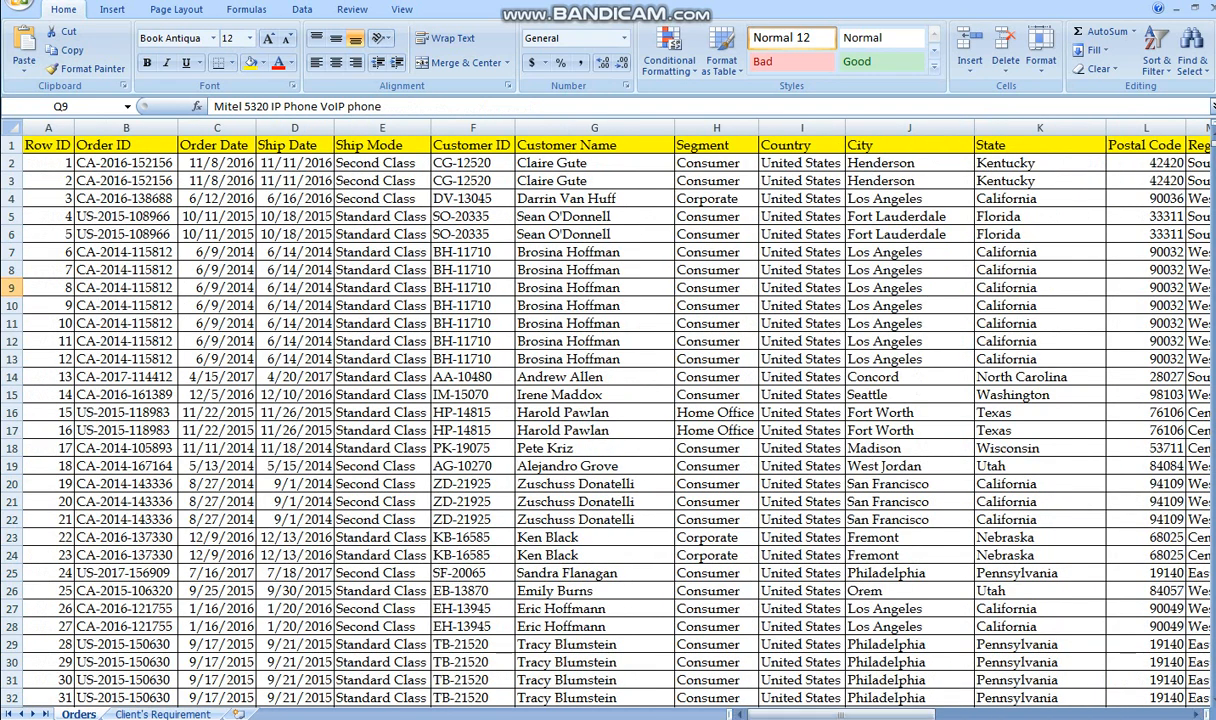
pyautogui.click(48, 163)
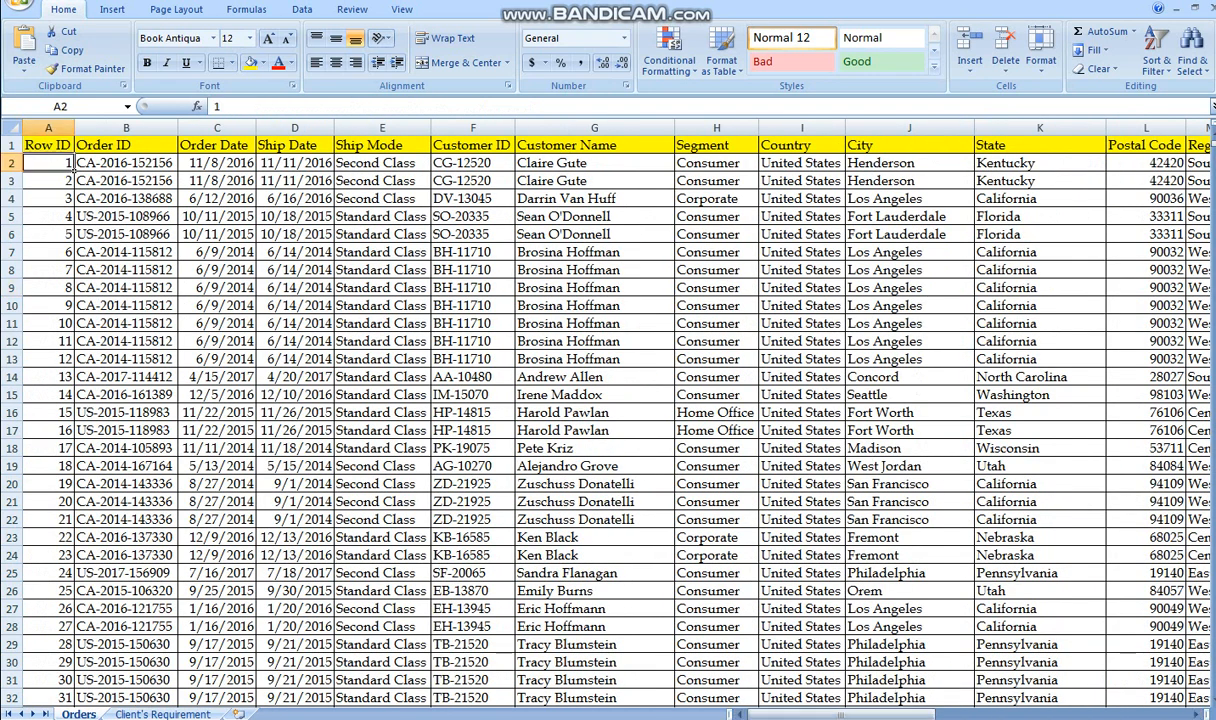
pyautogui.click(70, 150)
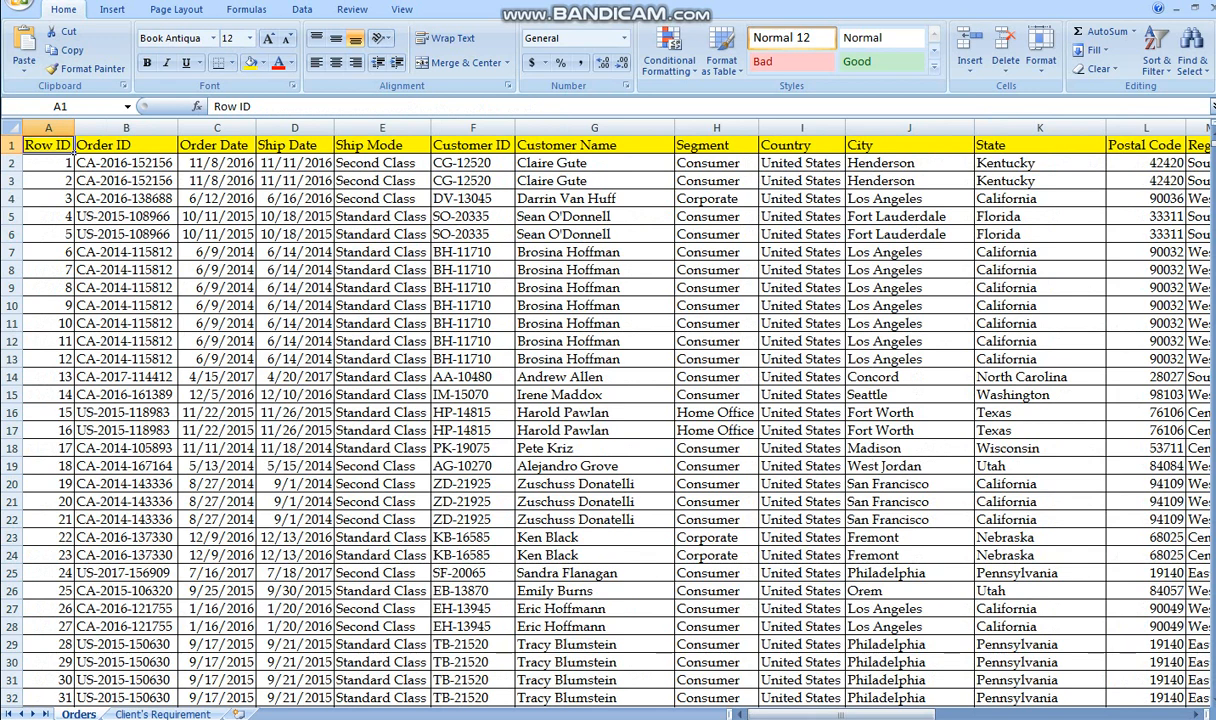
pyautogui.hotkey('ctrl', 'shift', 'End')
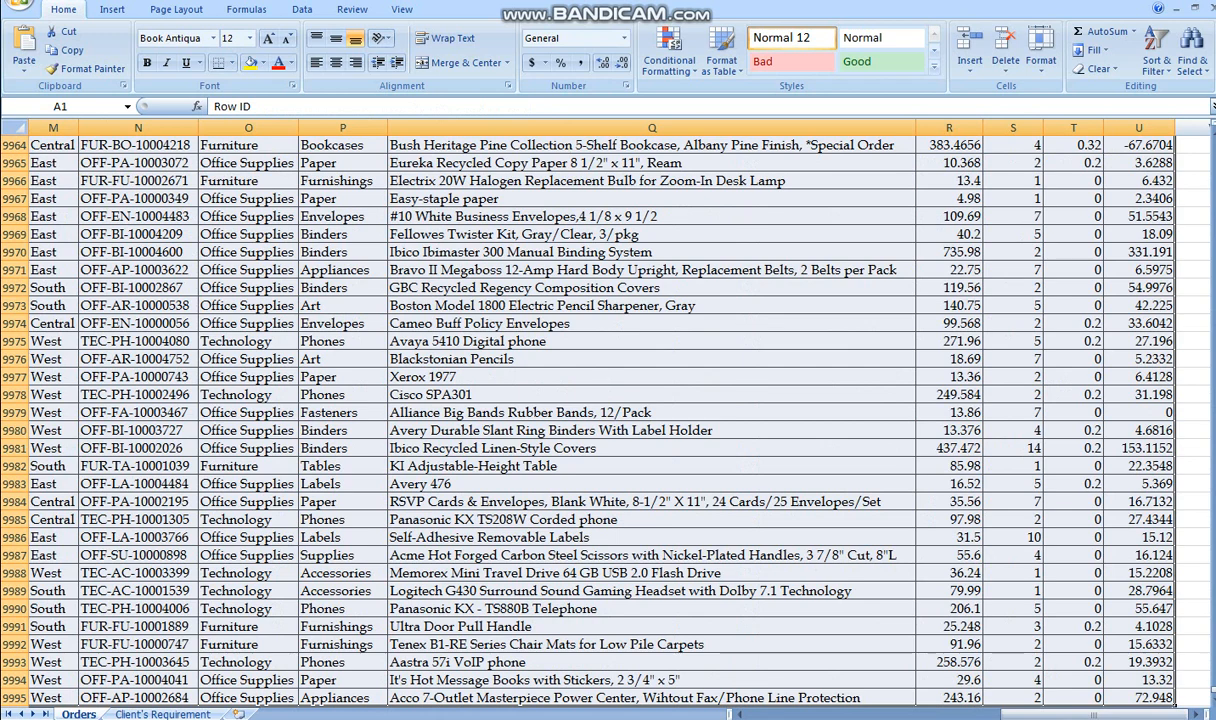
pyautogui.hotkey('ctrl', 'Home')
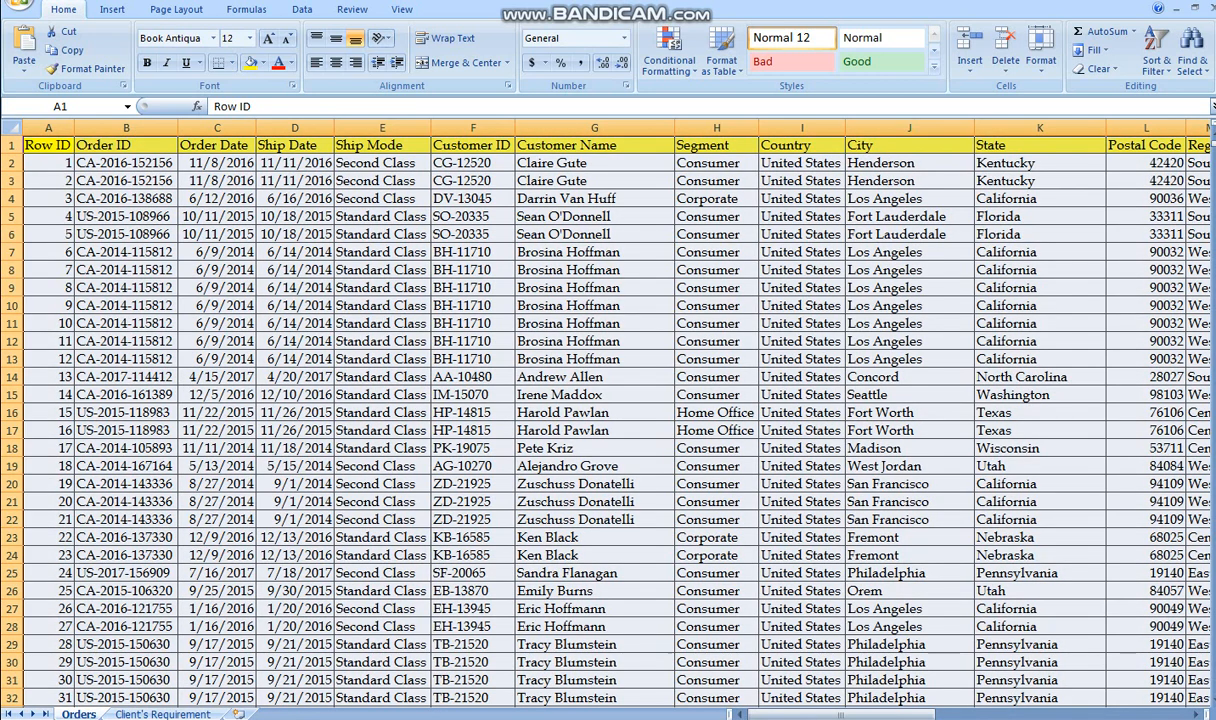
# - Examine the Row ID, Order ID, Order Date and Ship Date entries in the first rows of the Orders sheet
pyautogui.click(217, 216)
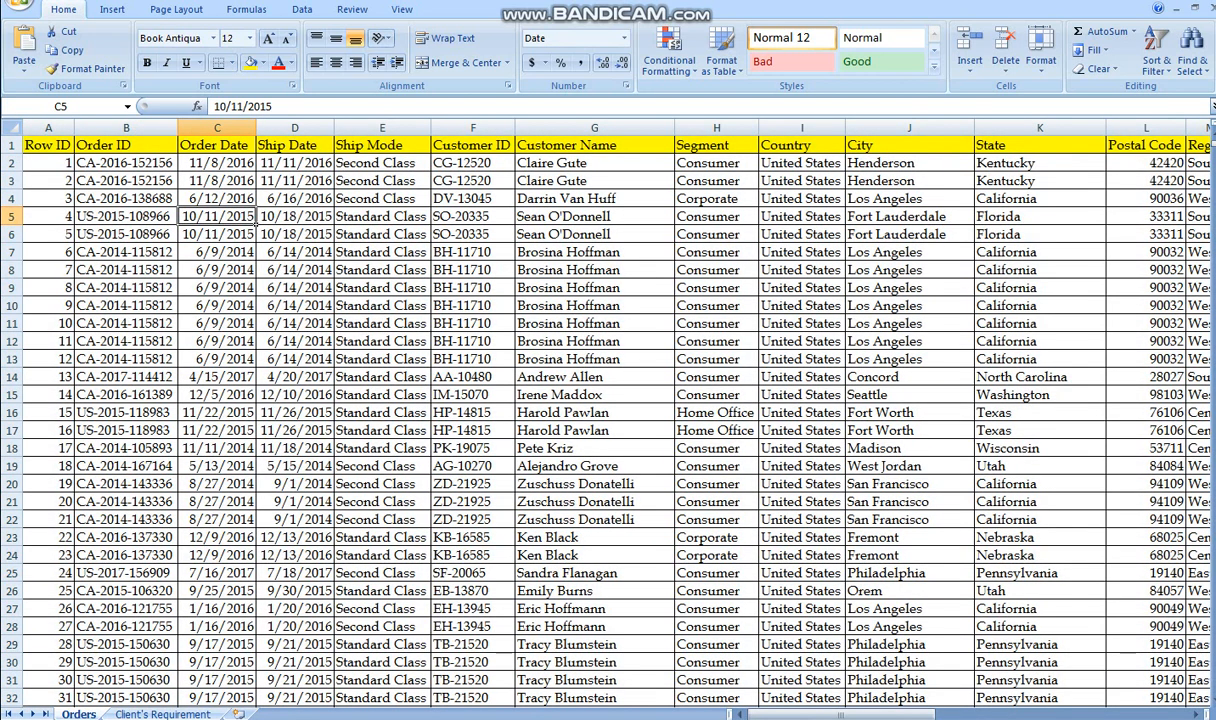
pyautogui.click(48, 146)
pyautogui.click(48, 128)
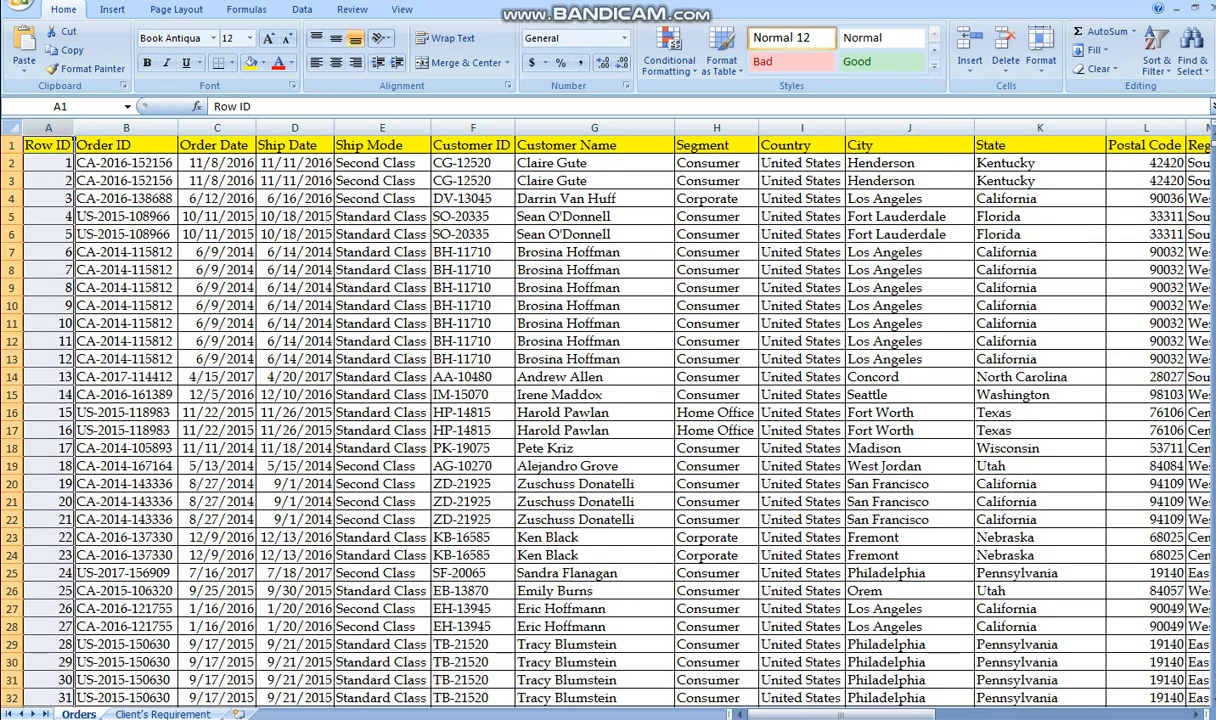
pyautogui.click(126, 199)
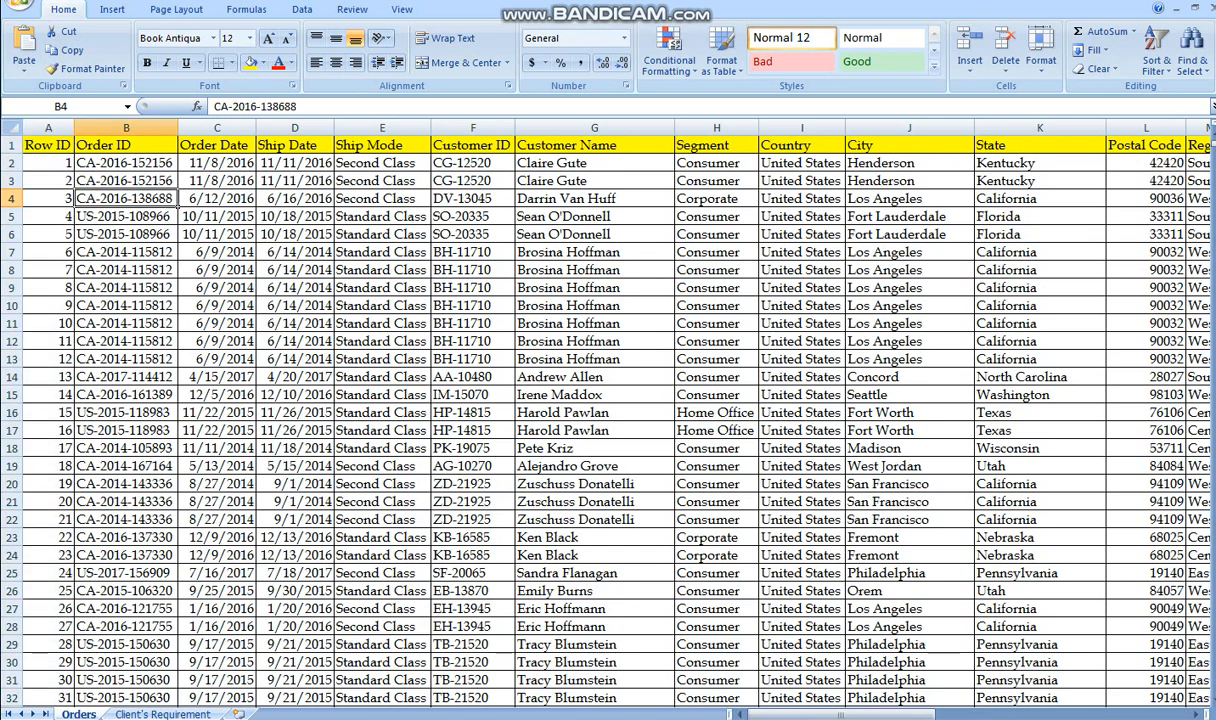
pyautogui.click(248, 360)
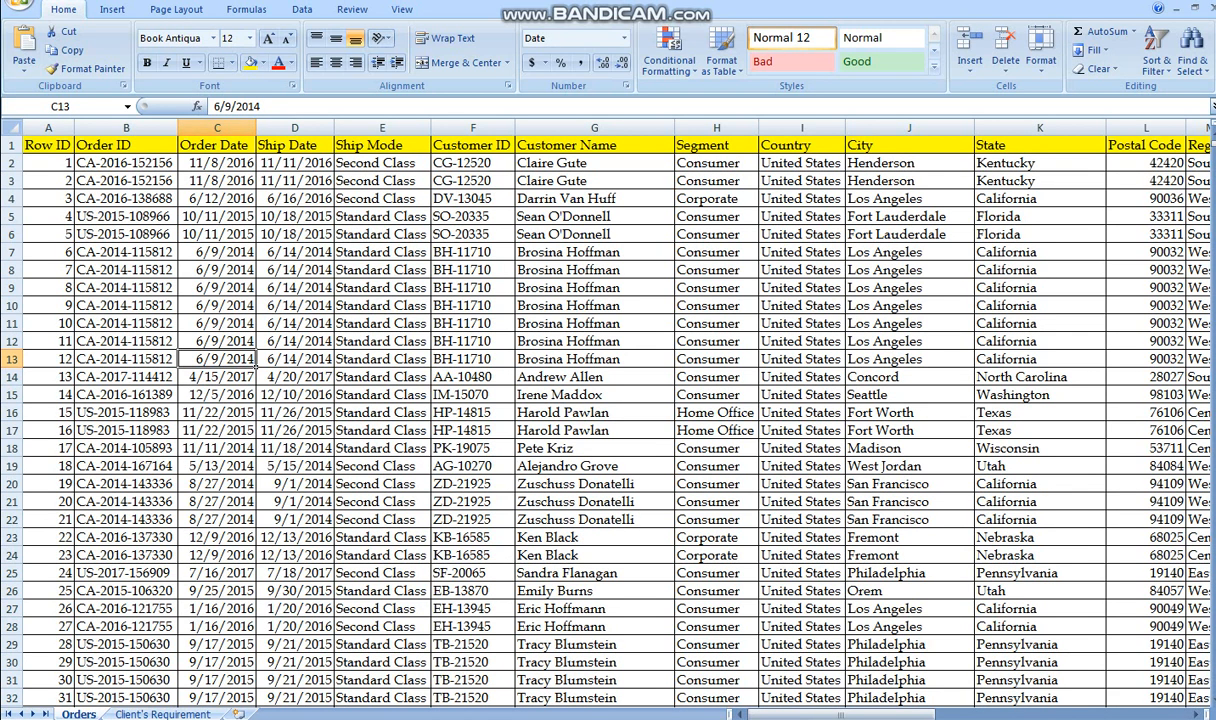
pyautogui.click(330, 254)
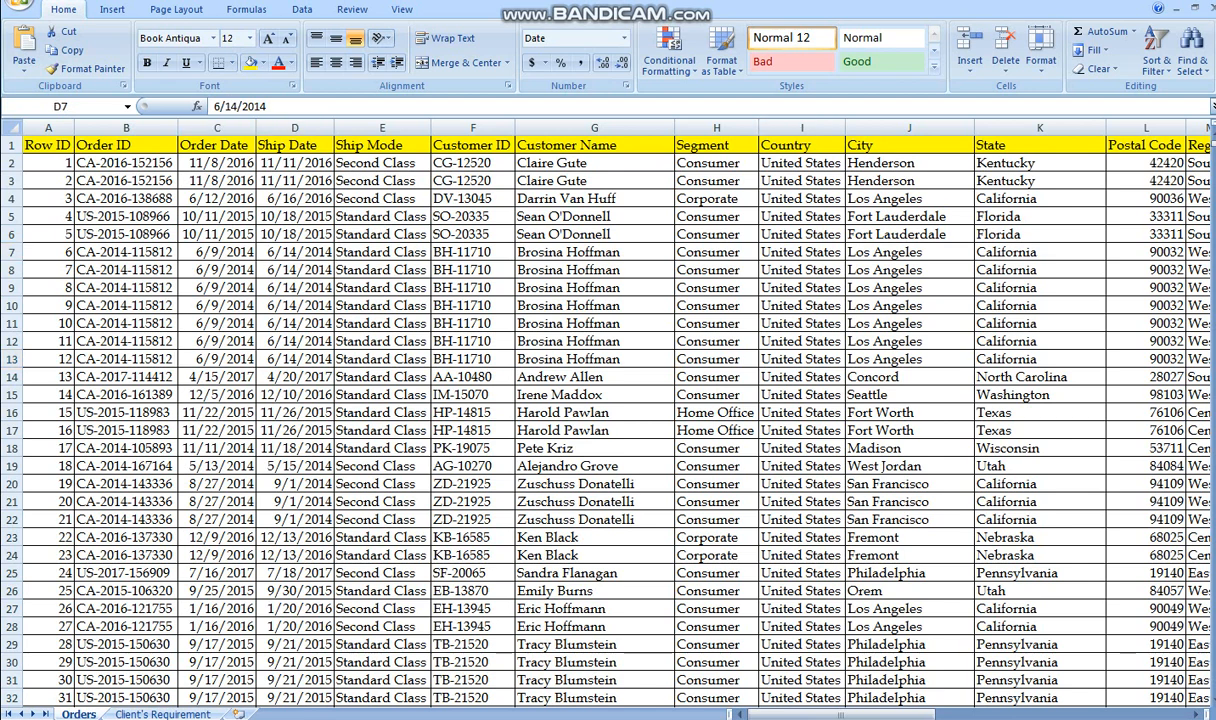
pyautogui.click(48, 146)
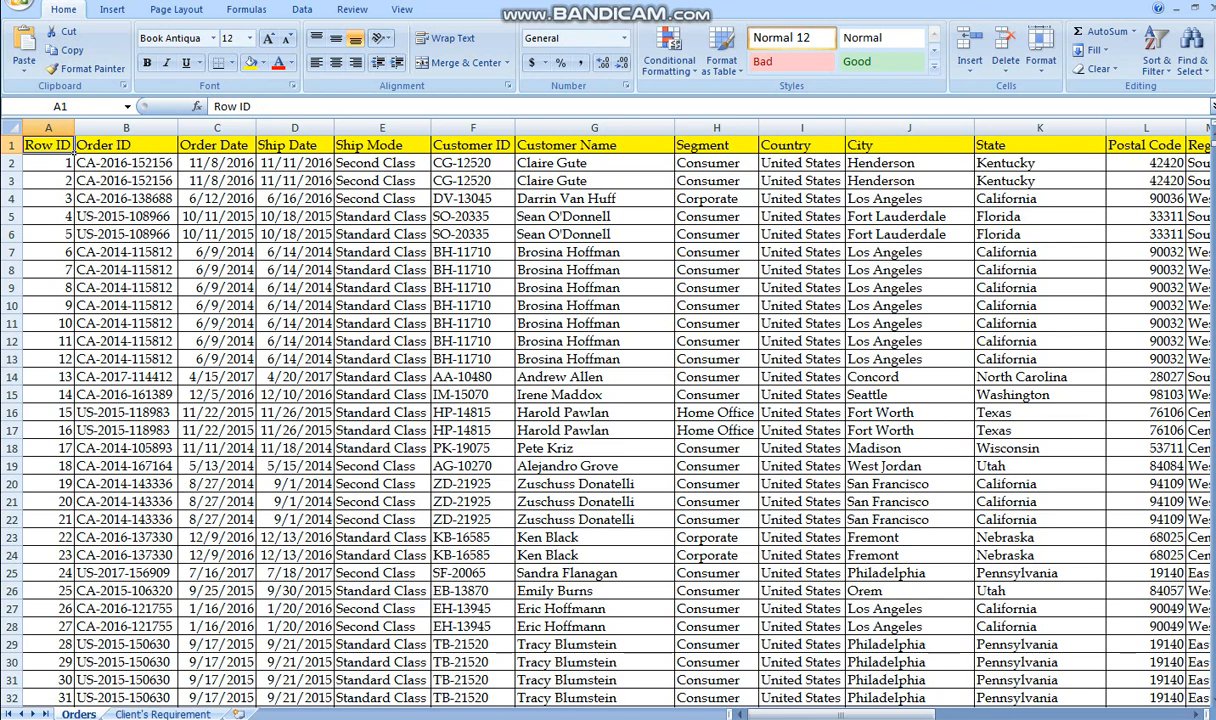
pyautogui.click(126, 198)
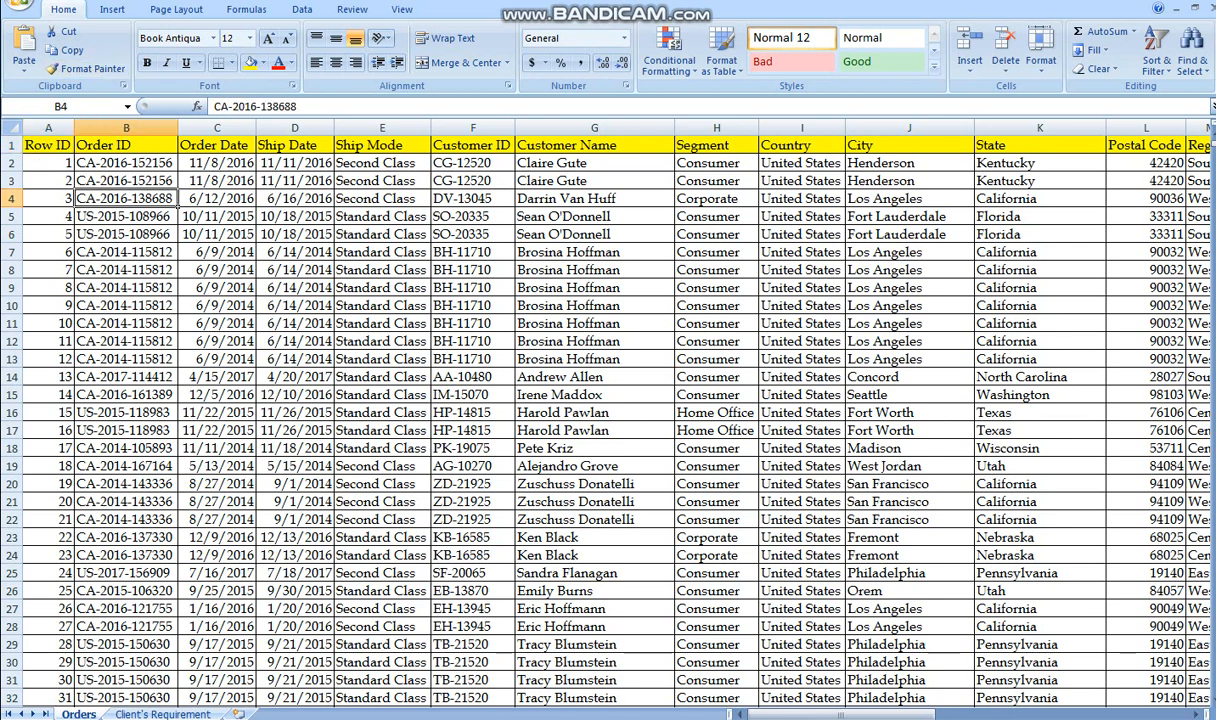
pyautogui.press('Up')
pyautogui.press('Up')
pyautogui.press('Left')
pyautogui.press('Down')
pyautogui.press('Right')
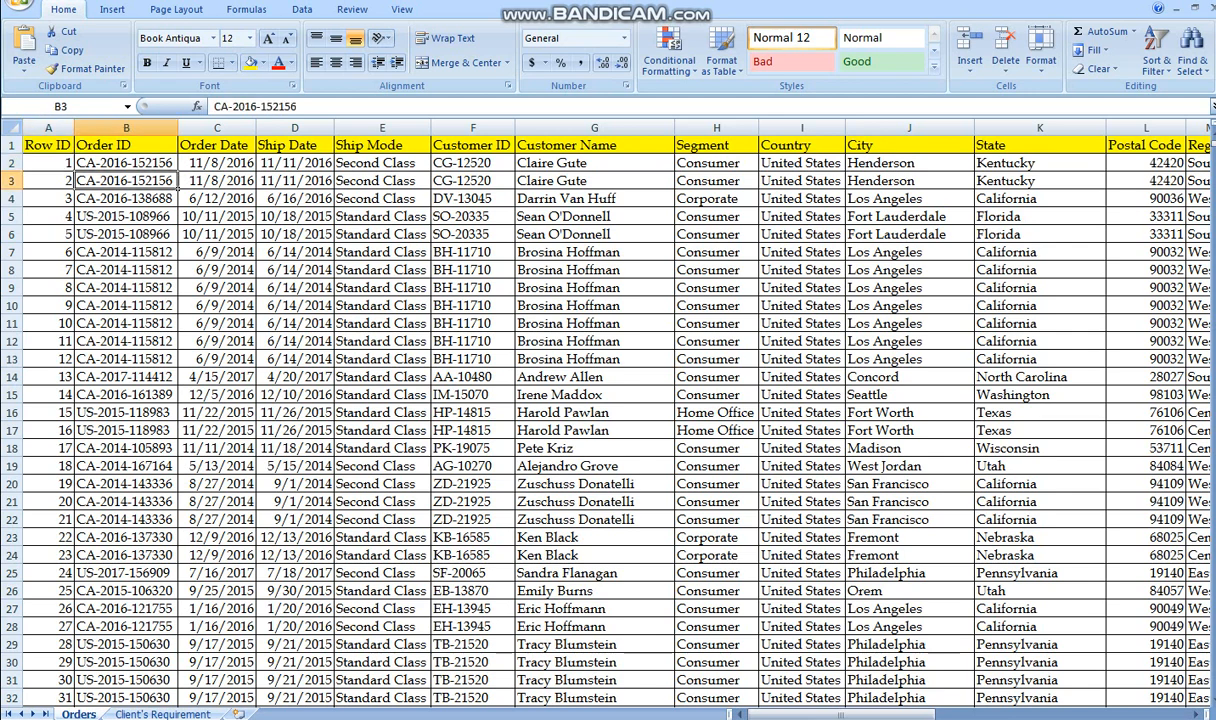
# - Select the complete Orders table from cell A1 to U9995, headers included
pyautogui.press('Up')
pyautogui.press('Left')
pyautogui.press('Up')
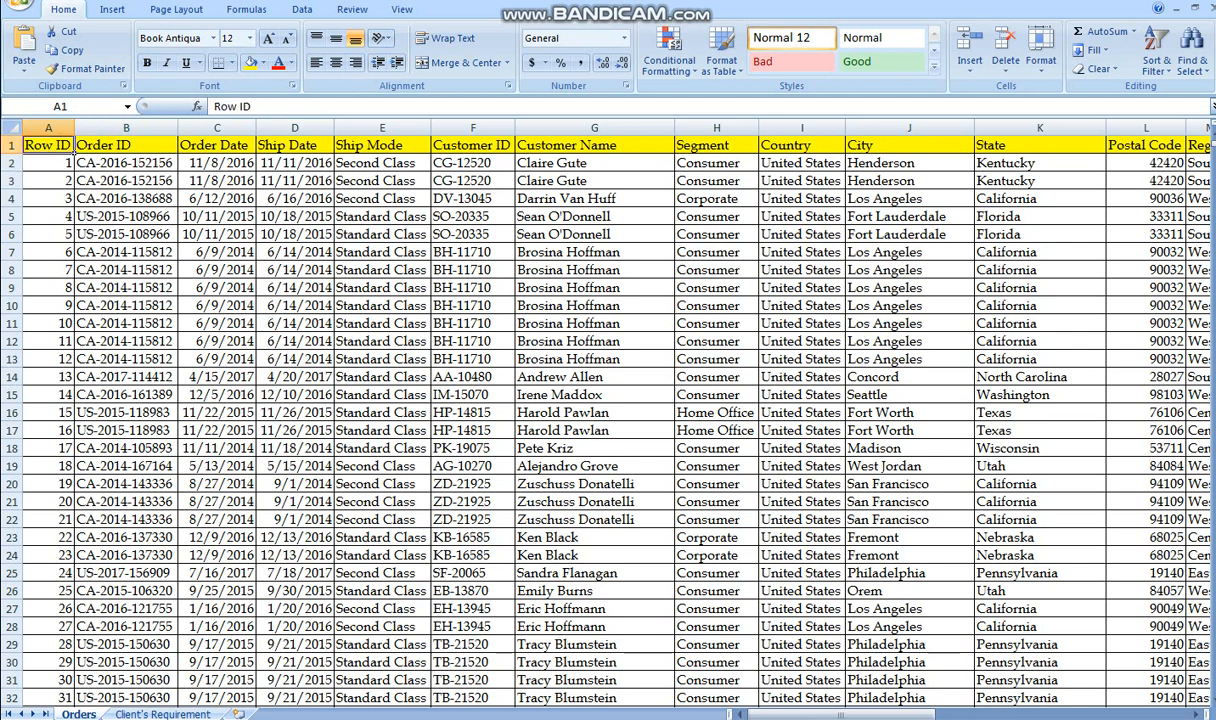
pyautogui.hotkey('ctrl', 'End')
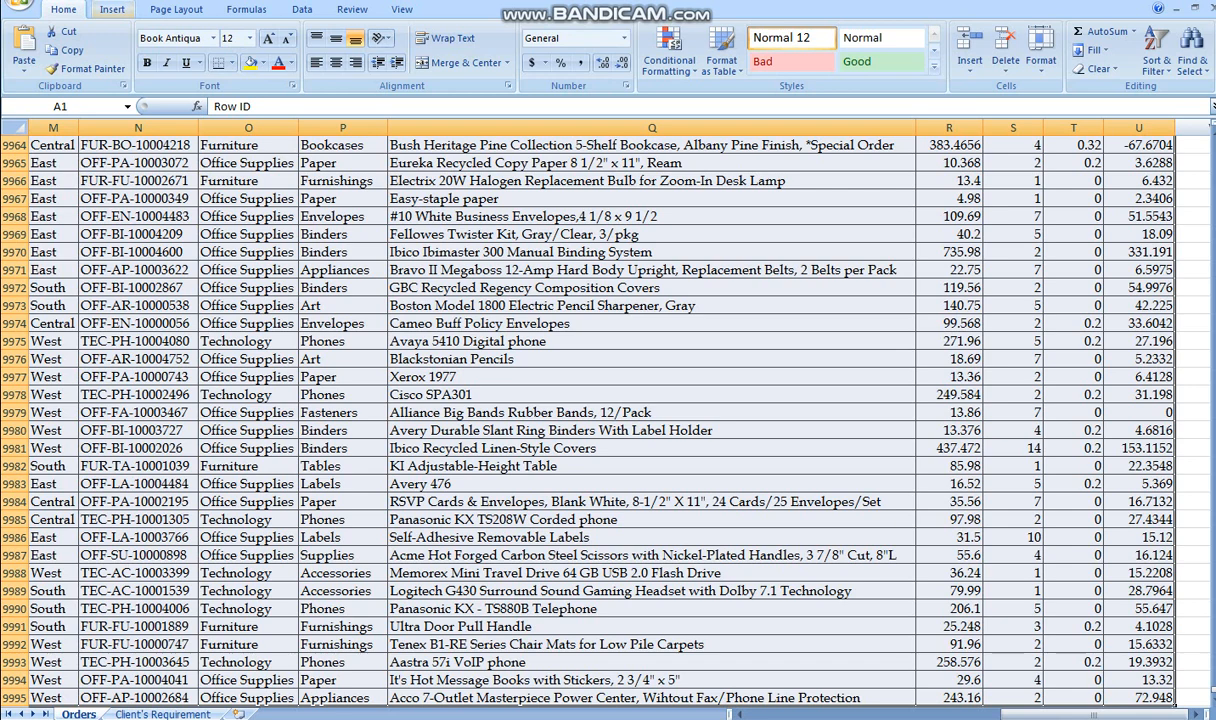
# - Insert a PivotTable from the range Orders!$A$1:$U$9995, placed on the existing Client's Requirement sheet at cell B7
pyautogui.click(112, 9)
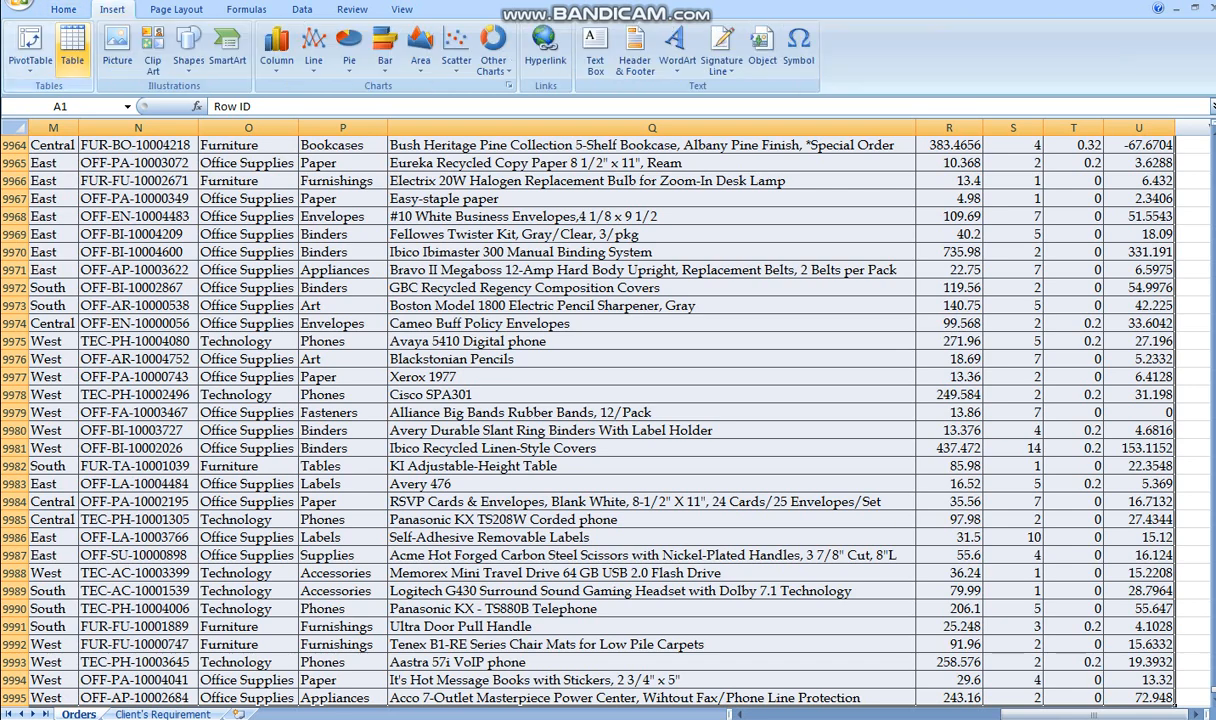
pyautogui.click(30, 66)
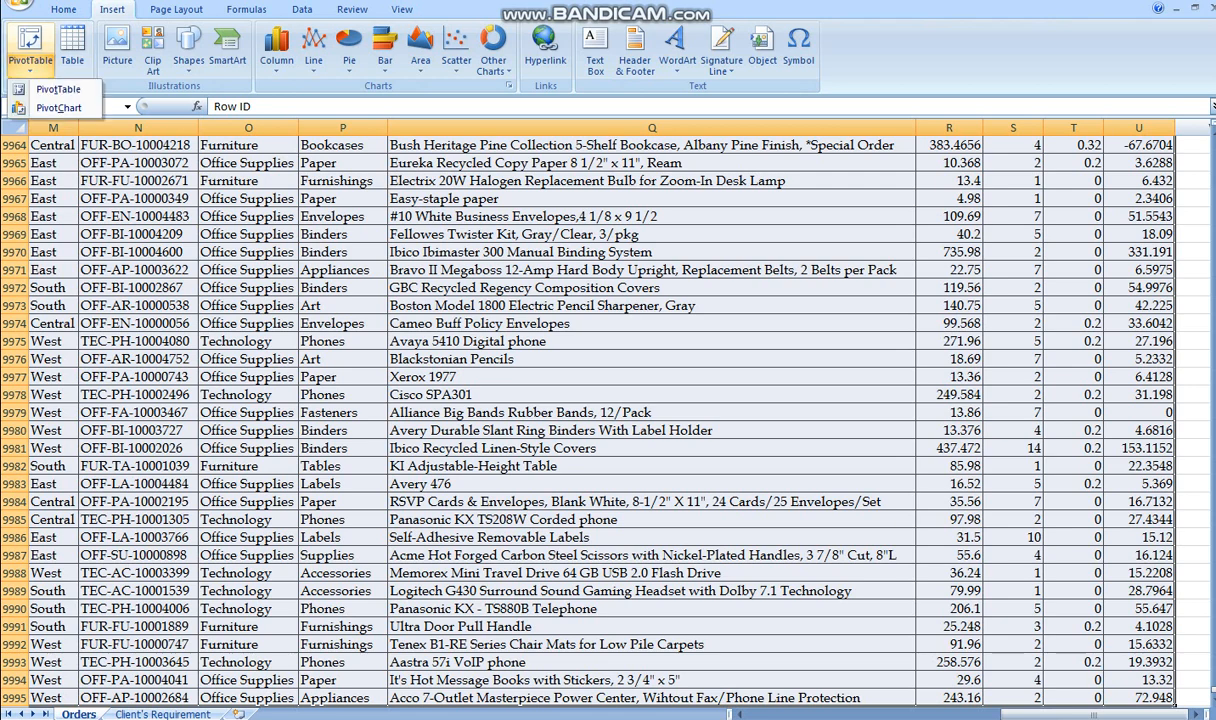
pyautogui.click(62, 89)
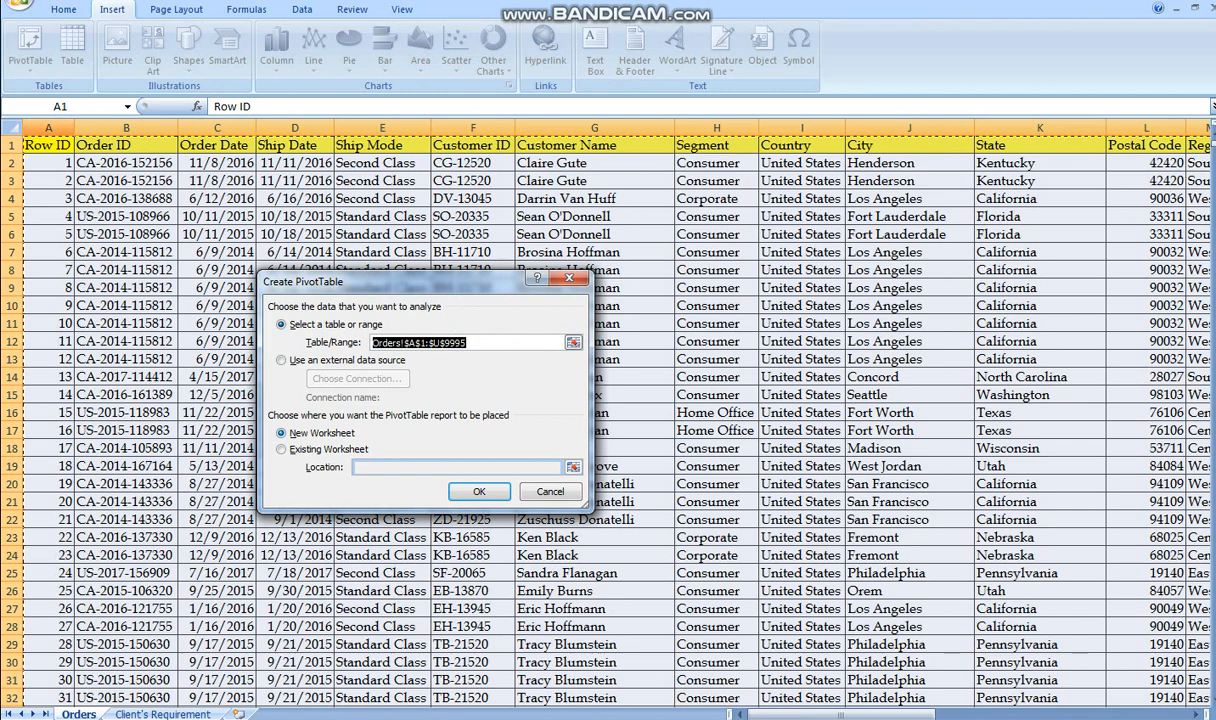
pyautogui.click(281, 449)
pyautogui.click(281, 433)
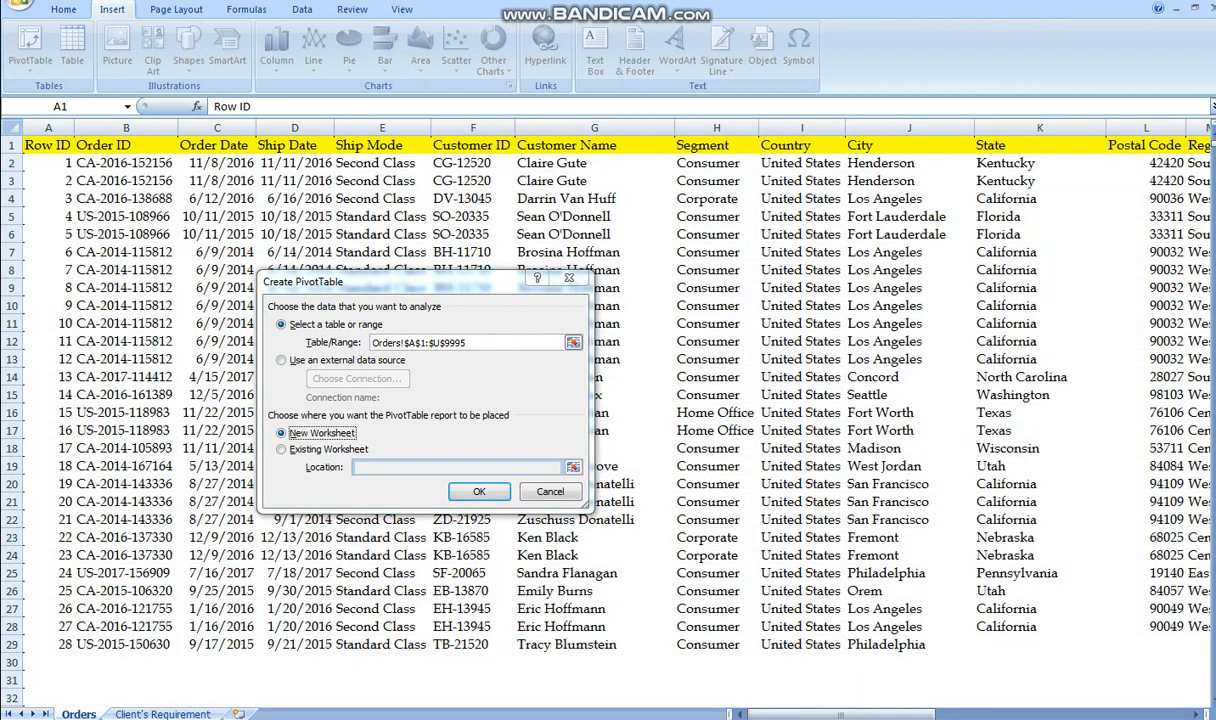
pyautogui.click(281, 449)
pyautogui.click(163, 714)
pyautogui.click(104, 279)
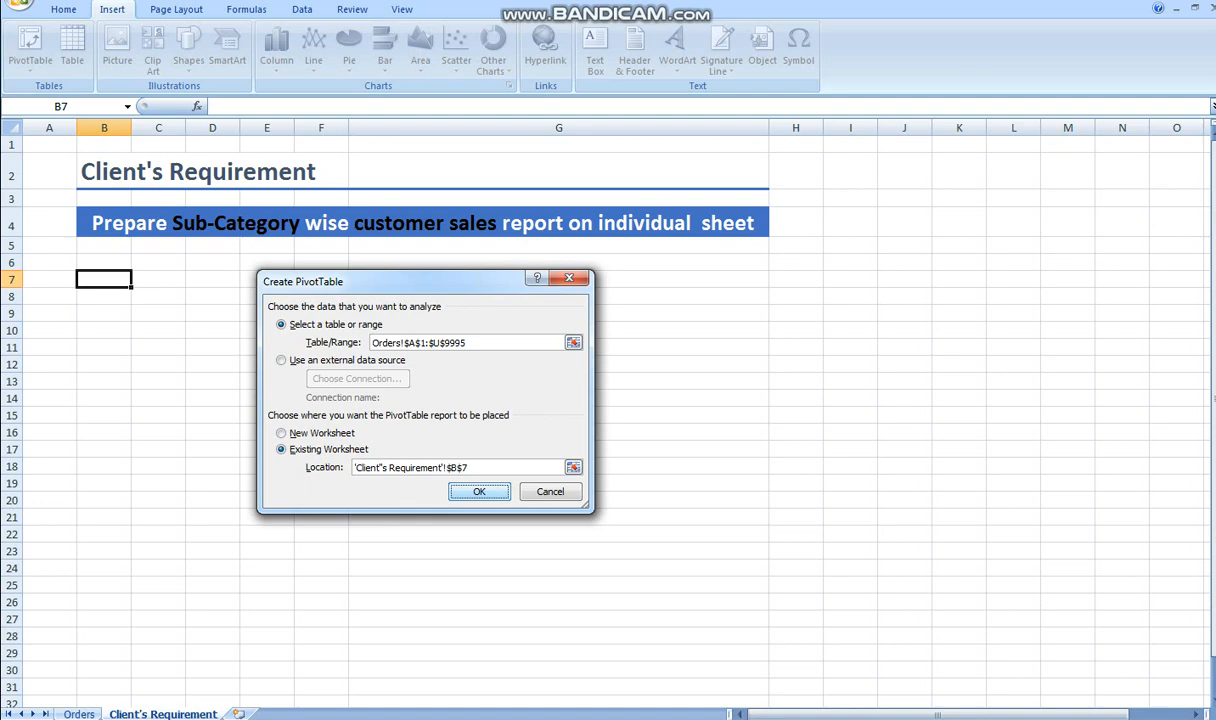
pyautogui.press('Return')
# - Add the Customer Name field to the PivotTable's row labels and look over the resulting list
pyautogui.click(558, 500)
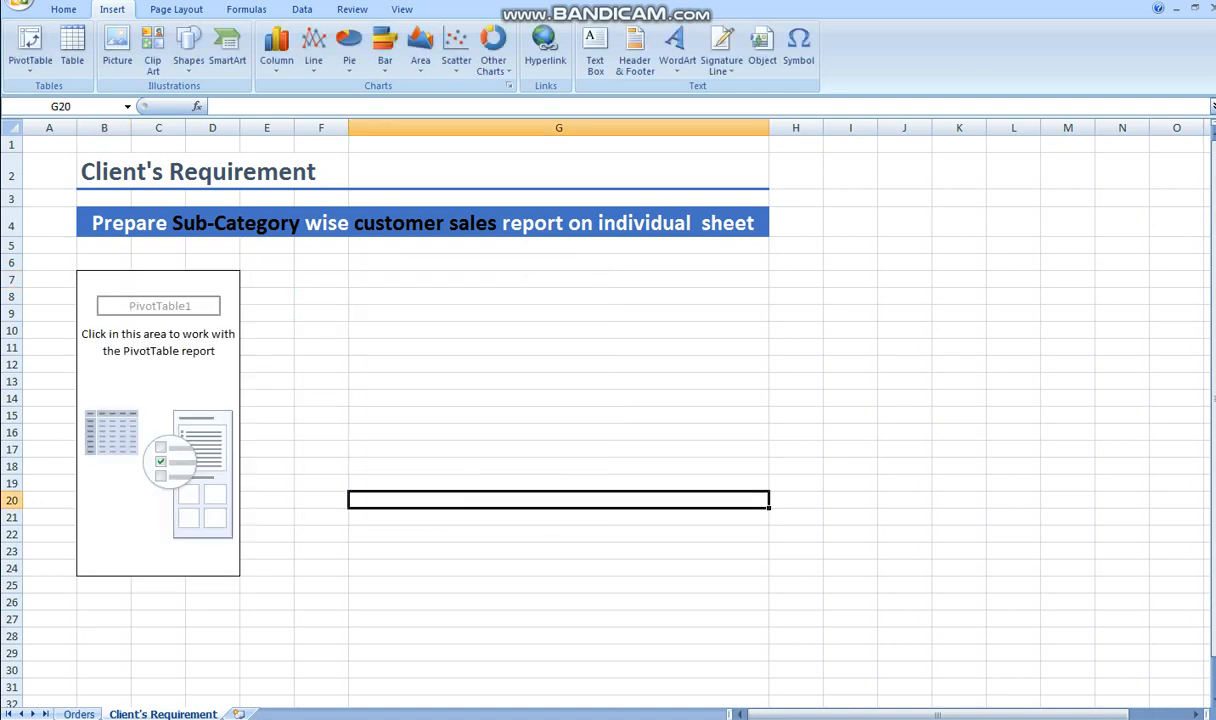
pyautogui.click(212, 280)
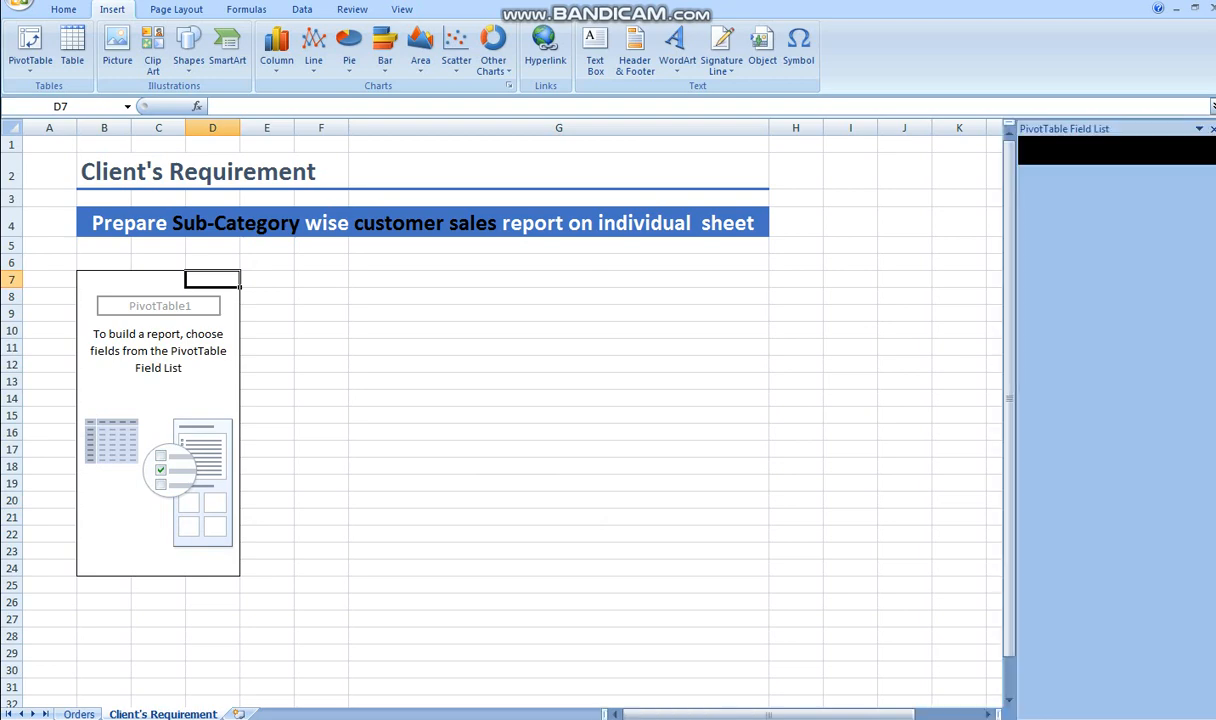
pyautogui.click(158, 280)
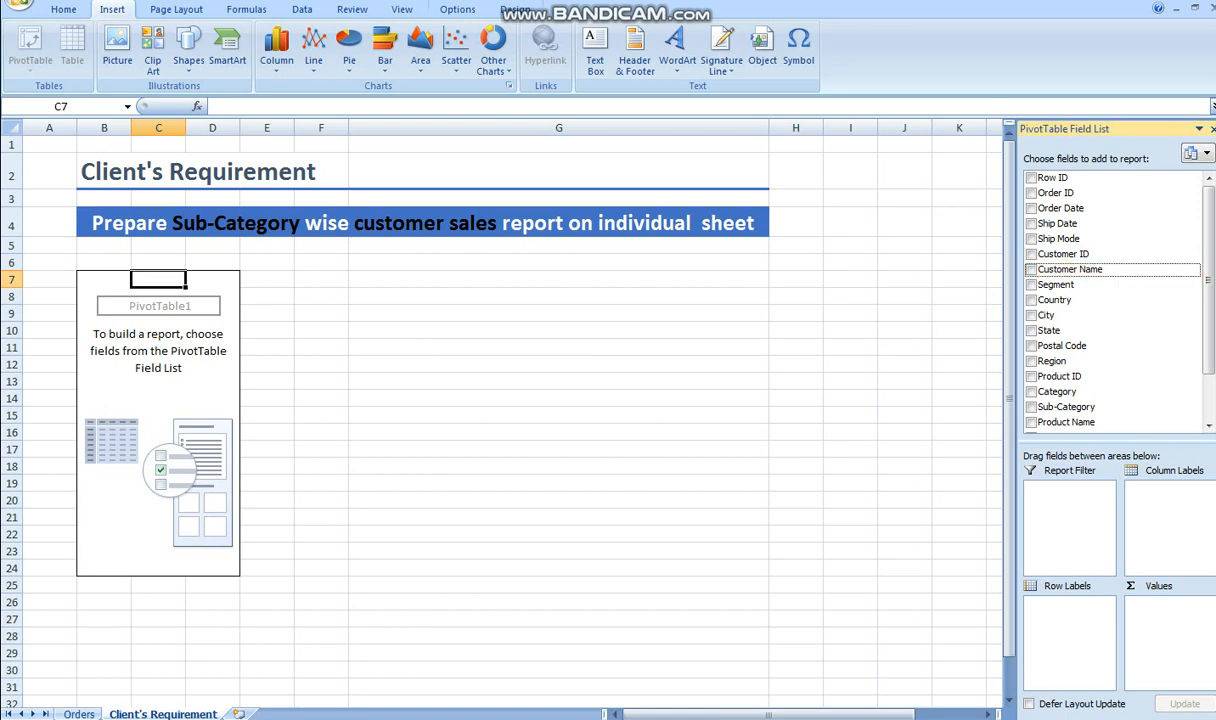
pyautogui.moveTo(1070, 269); pyautogui.dragTo(1069, 635)
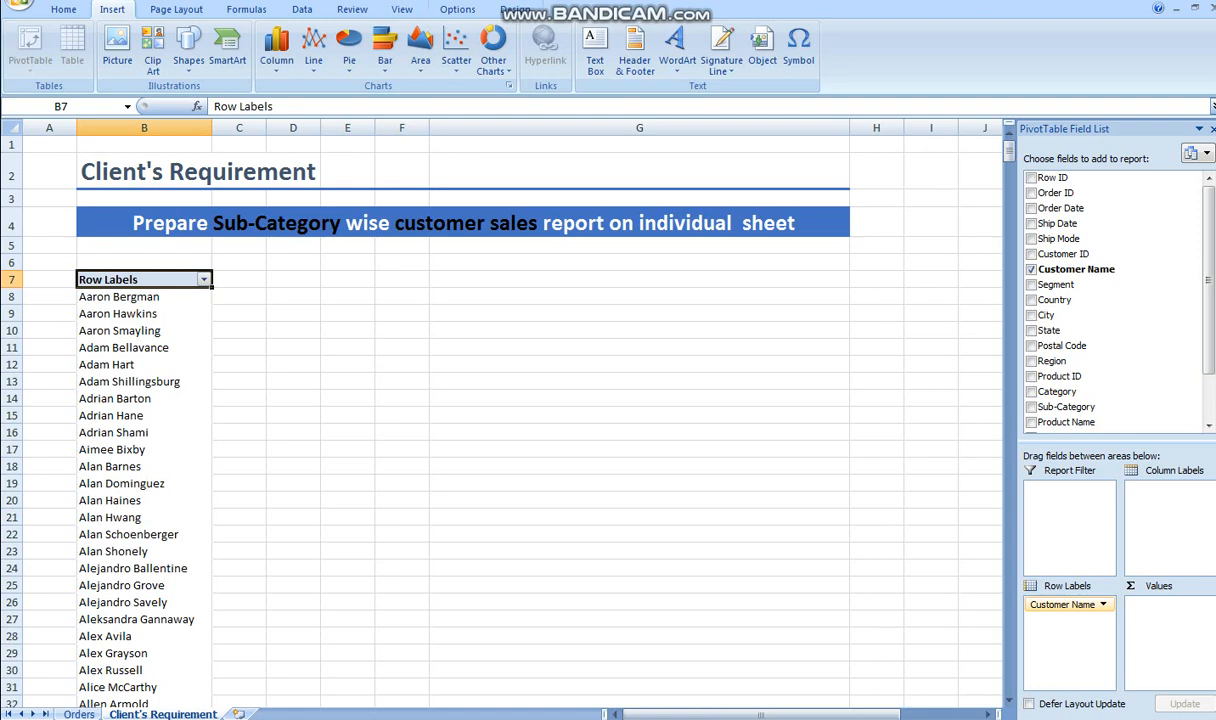
pyautogui.moveTo(1008, 150)
pyautogui.mouseDown()
pyautogui.moveTo(1008, 470)
pyautogui.moveTo(1008, 145)
pyautogui.mouseUp()
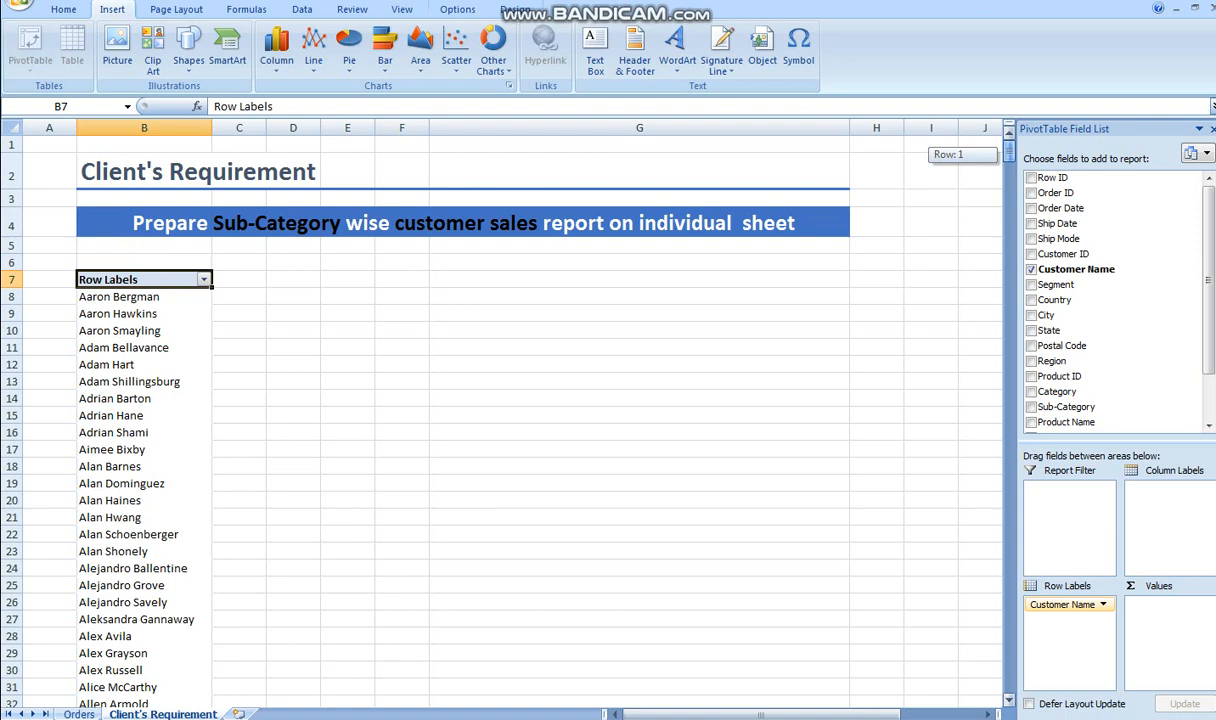
pyautogui.moveTo(1008, 148)
pyautogui.mouseDown()
pyautogui.moveTo(1008, 158)
pyautogui.moveTo(1008, 146)
pyautogui.mouseUp()
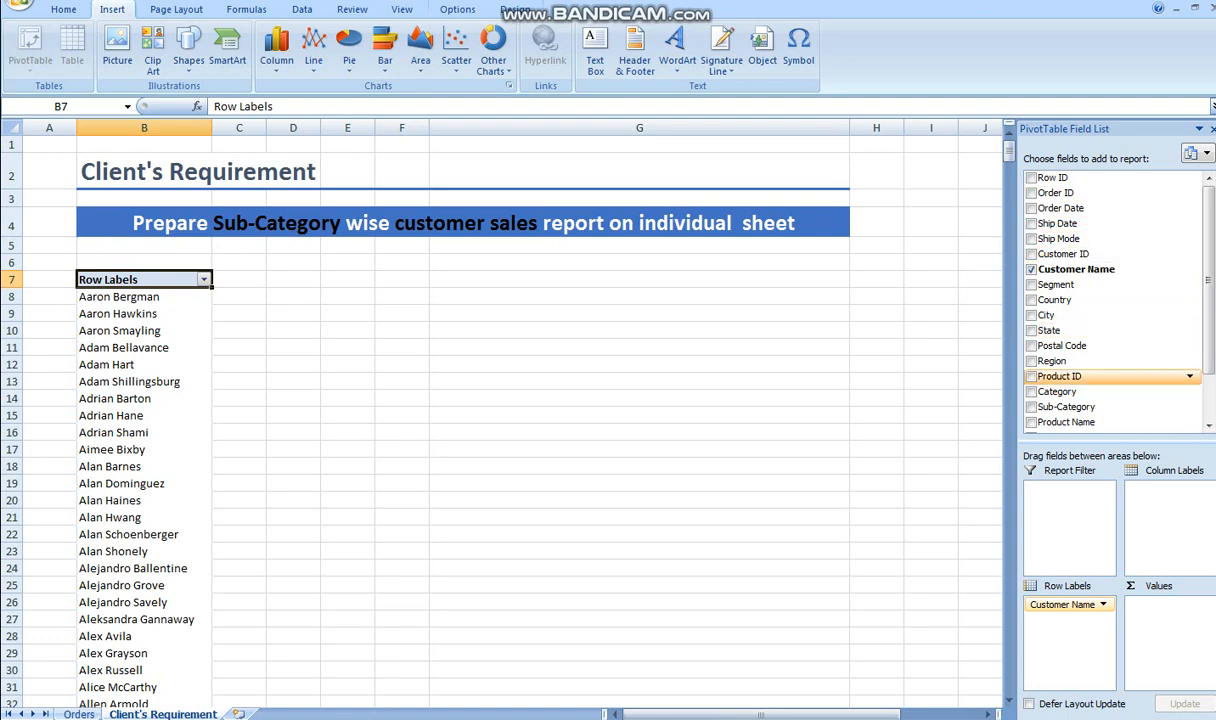
# - Add Sales to the PivotTable's values and Sub-Category to its report filter
pyautogui.scroll(-2, 1110, 378)
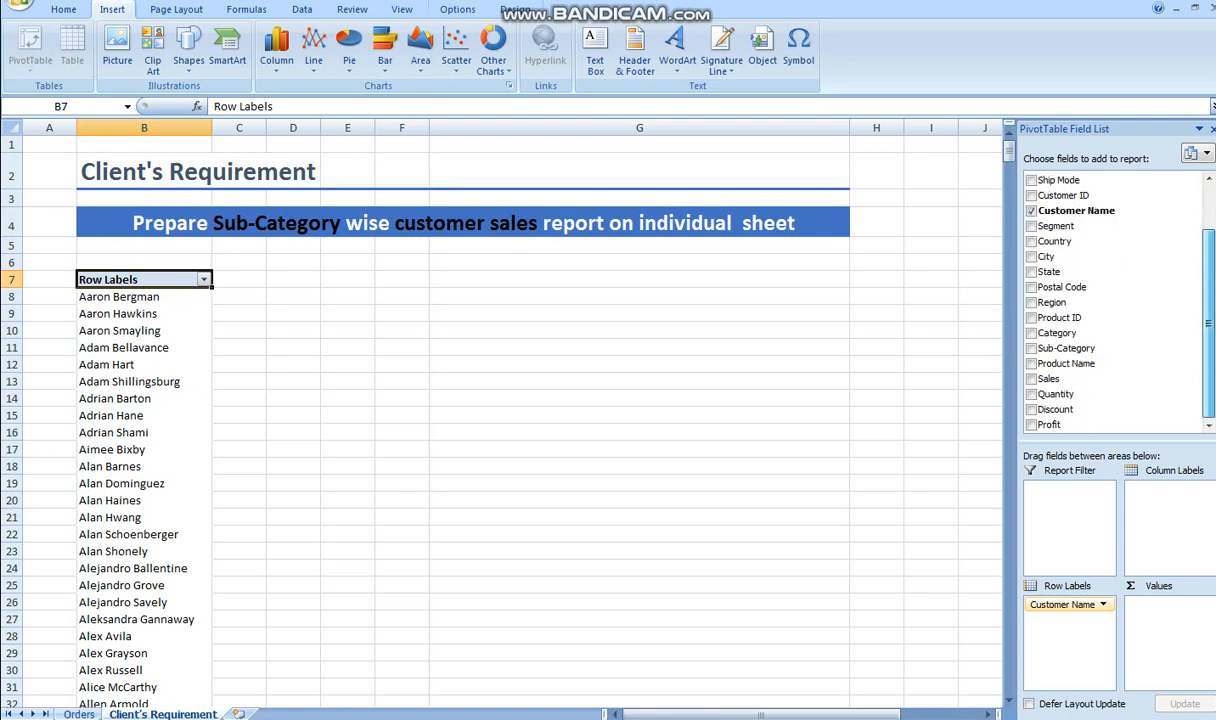
pyautogui.click(1048, 378)
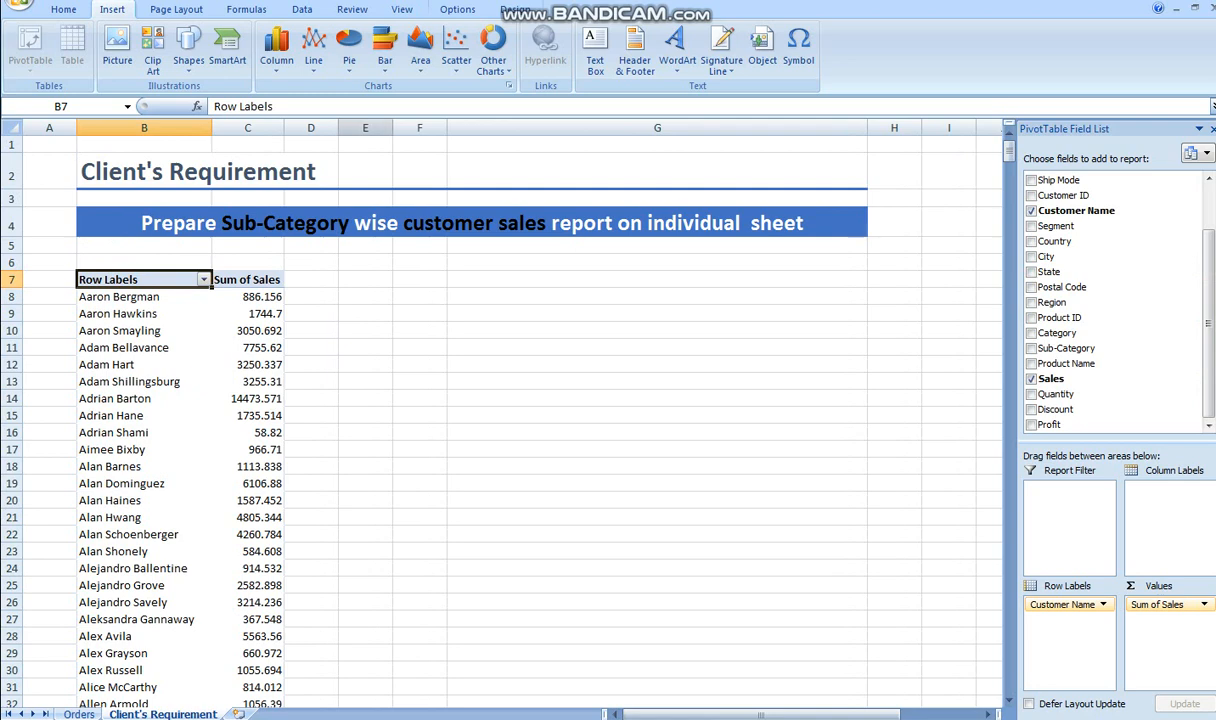
pyautogui.click(457, 9)
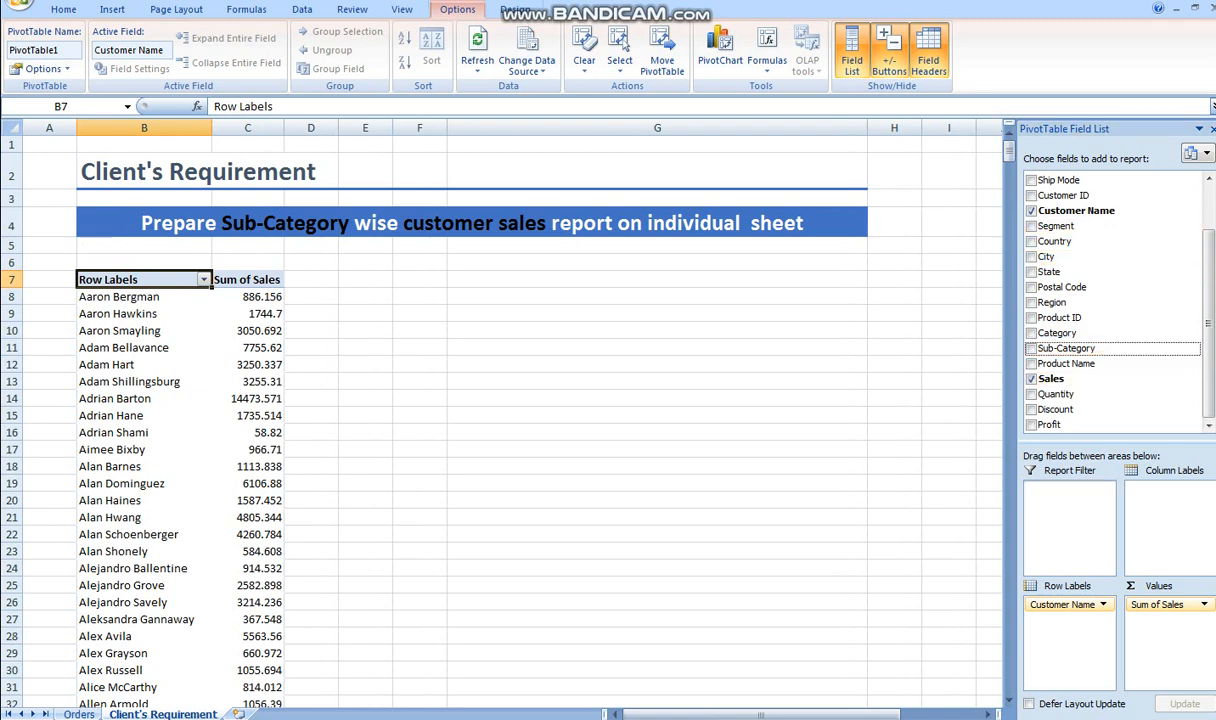
pyautogui.moveTo(1066, 348); pyautogui.dragTo(1069, 520)
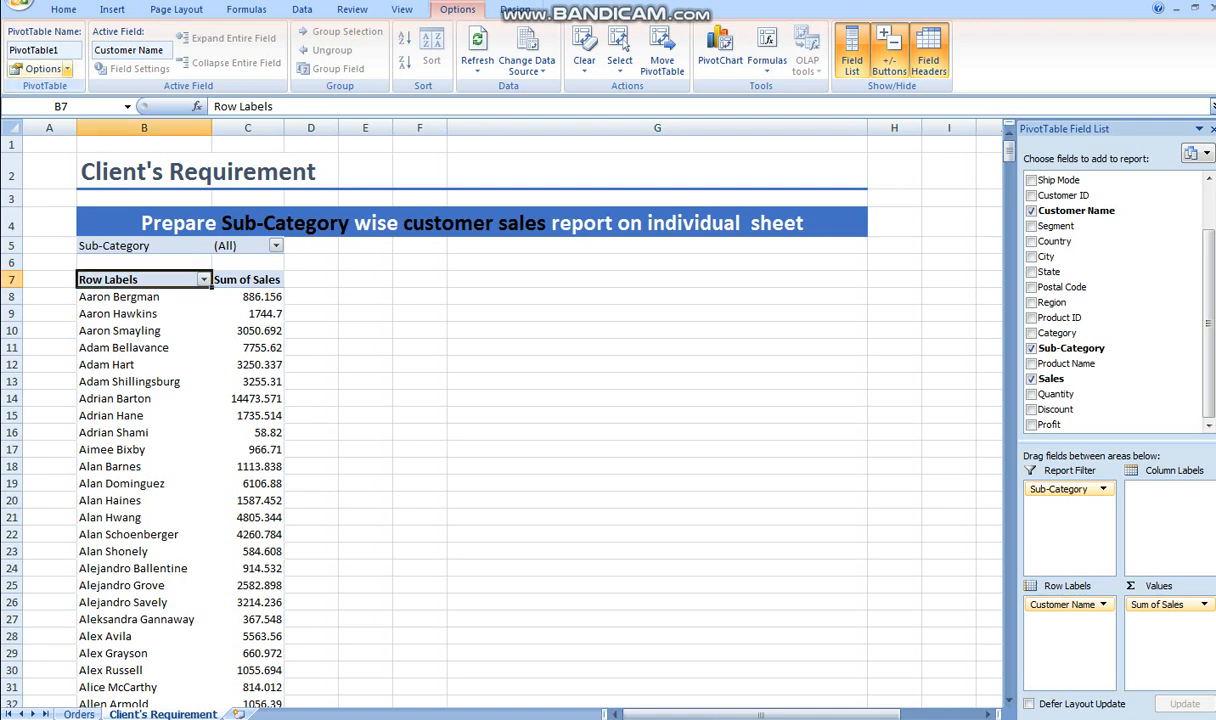
# - Generate a separate report filter page for every Sub-Category of the PivotTable
pyautogui.click(66, 69)
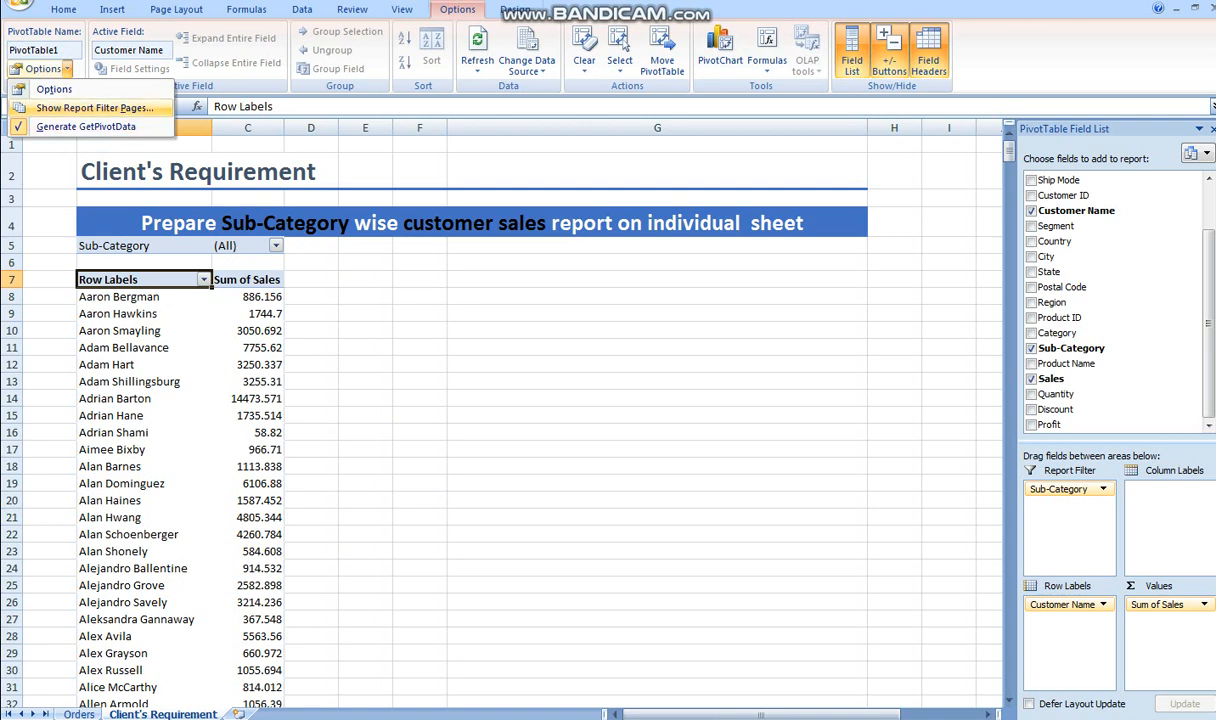
pyautogui.click(95, 108)
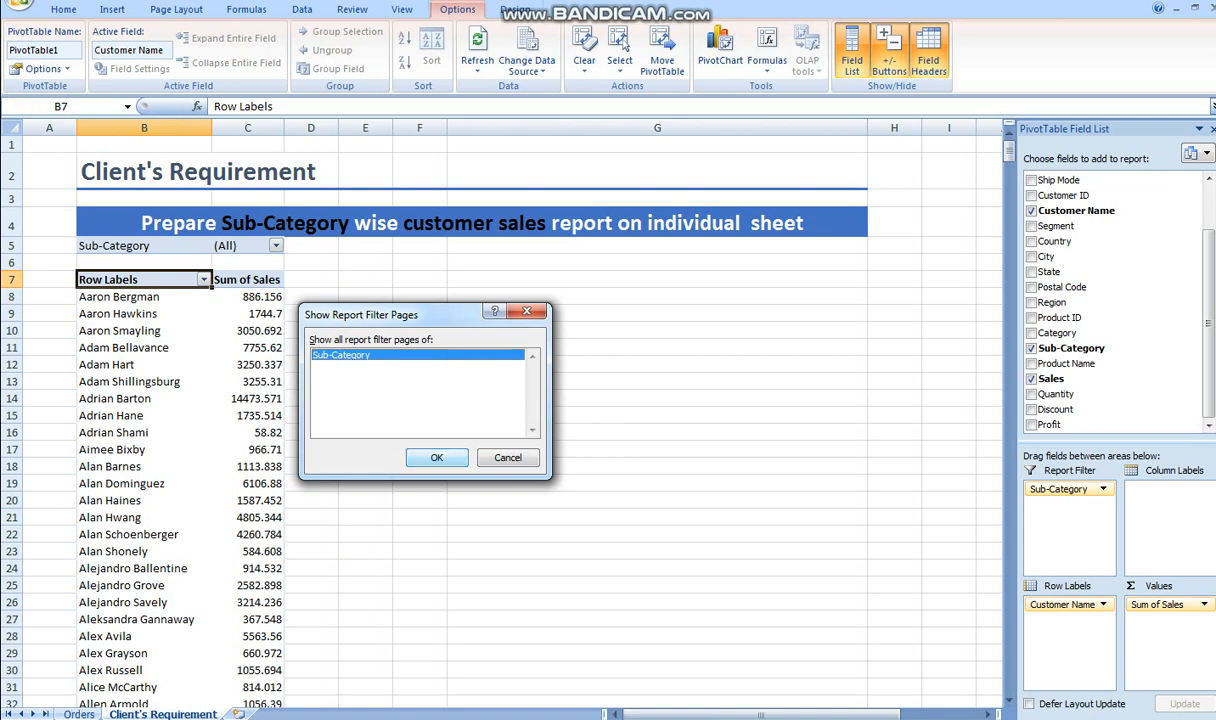
pyautogui.click(436, 457)
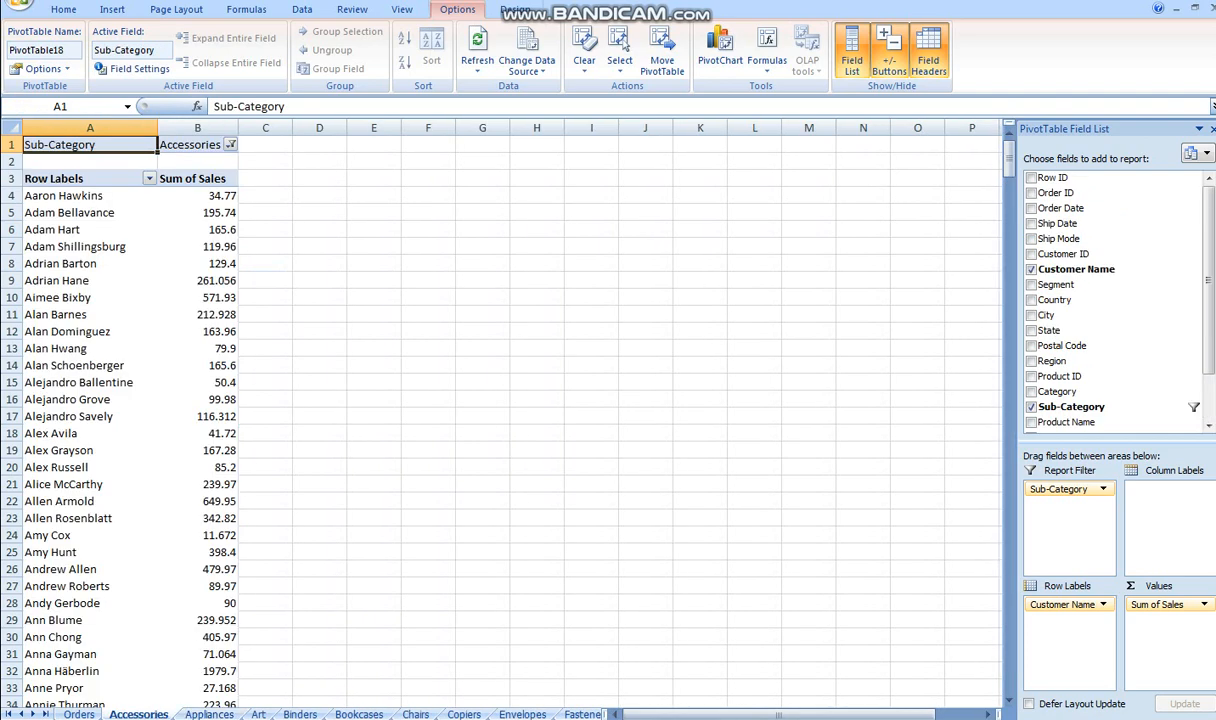
# - Examine the generated sub-category sheets in order, from Accessories through Envelopes
pyautogui.hotkey('ctrl', 'pagedown')
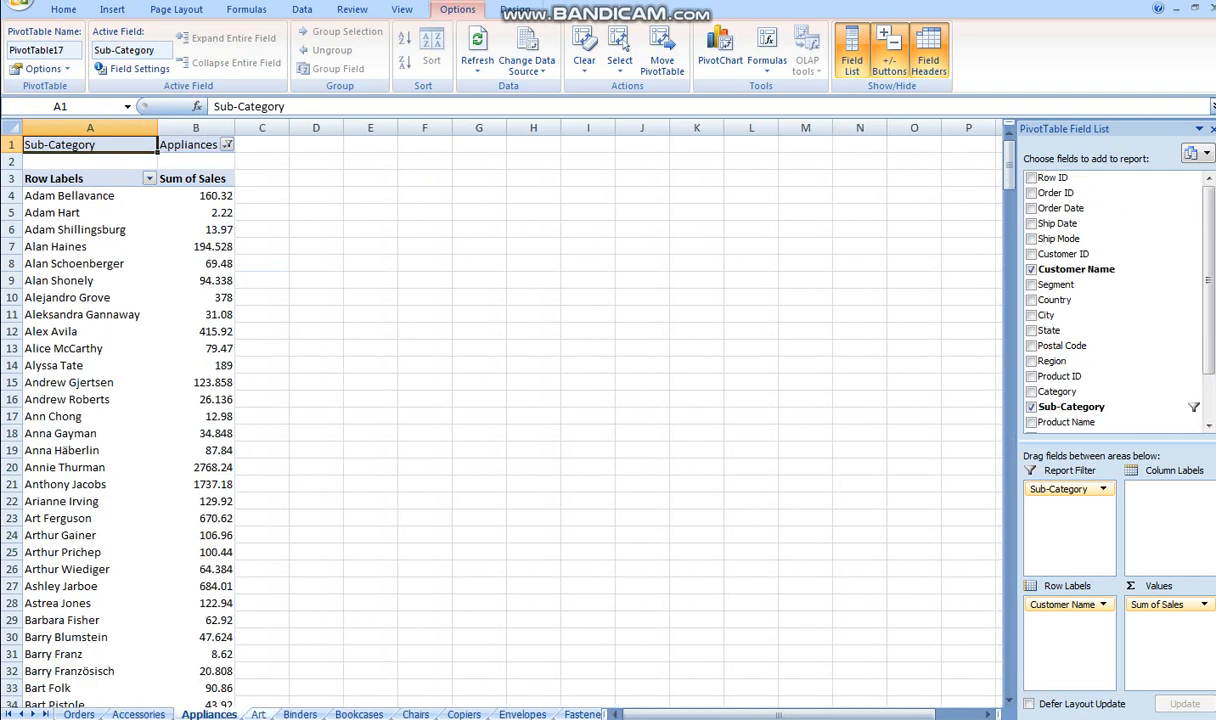
pyautogui.hotkey('ctrl', 'pagedown')
pyautogui.hotkey('ctrl', 'pagedown')
pyautogui.hotkey('ctrl', 'pagedown')
pyautogui.hotkey('ctrl', 'pagedown')
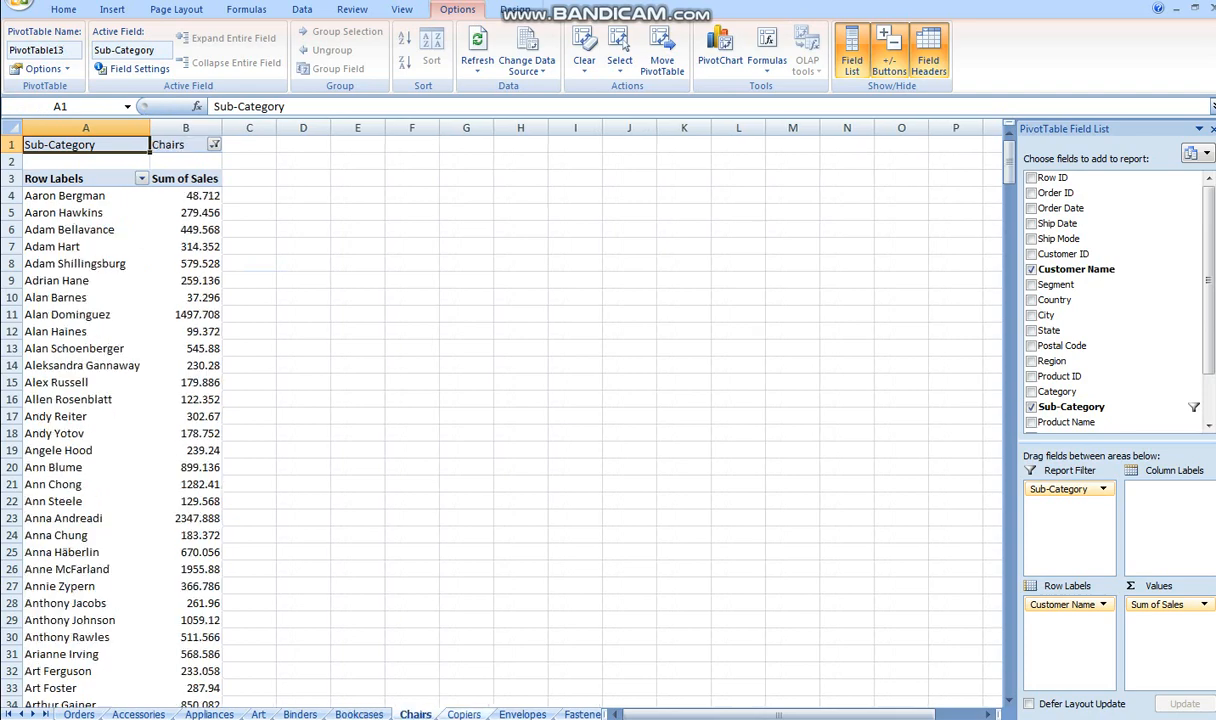
pyautogui.hotkey('ctrl', 'pagedown')
pyautogui.hotkey('ctrl', 'pagedown')
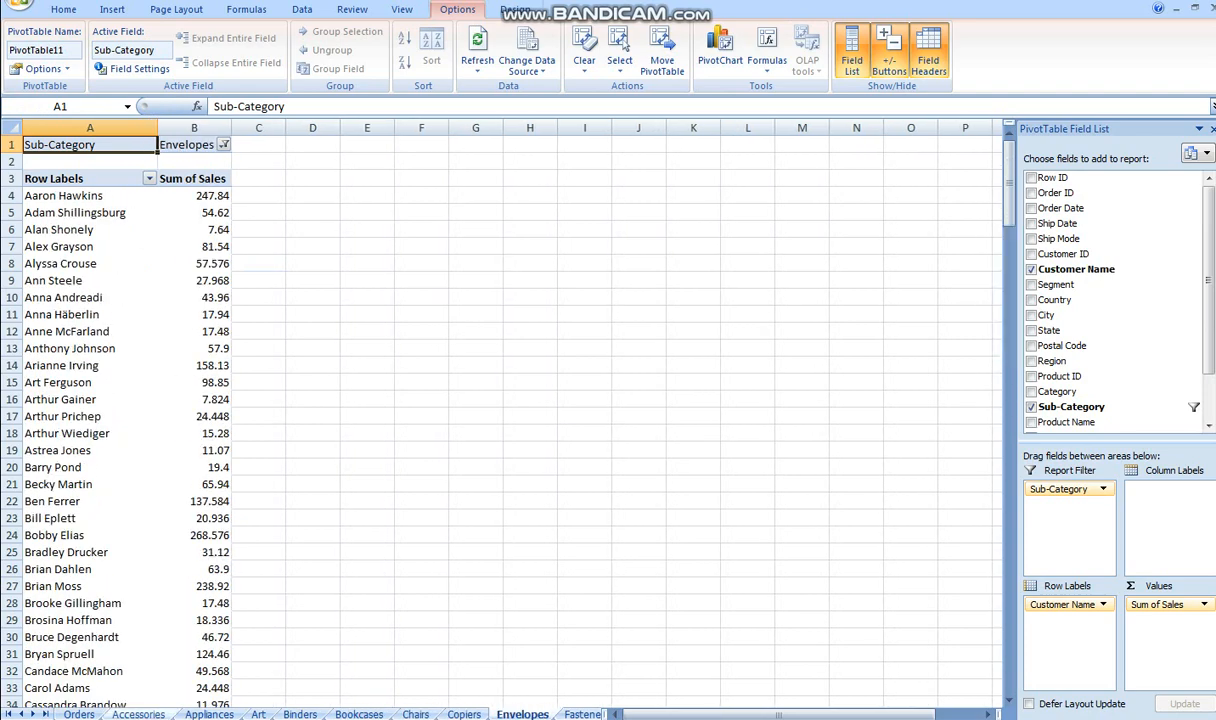
# - Return to the Orders sheet and deselect its table, and select the empty cell F6 on the Accessories sheet
pyautogui.hotkey('ctrl', 'pageup')
pyautogui.hotkey('ctrl', 'pageup')
pyautogui.hotkey('ctrl', 'pageup')
pyautogui.hotkey('ctrl', 'pageup')
pyautogui.hotkey('ctrl', 'pageup')
pyautogui.hotkey('ctrl', 'pageup')
pyautogui.hotkey('ctrl', 'pageup')
pyautogui.hotkey('ctrl', 'pageup')
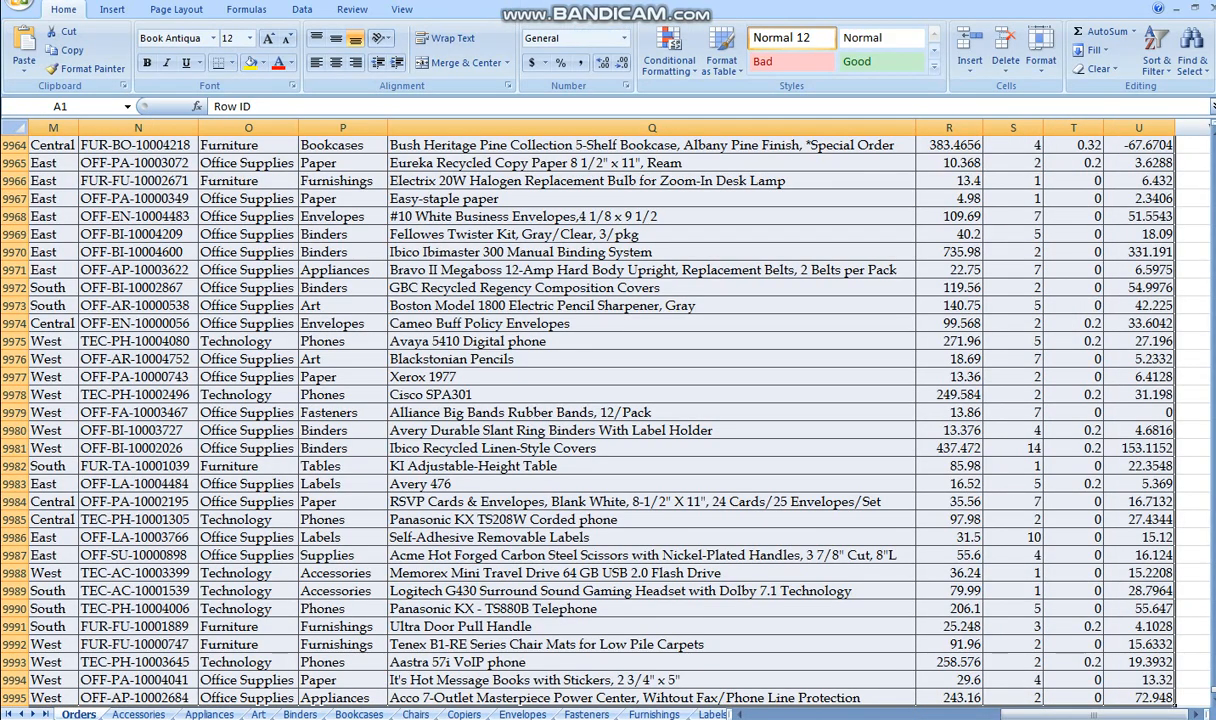
pyautogui.click(343, 520)
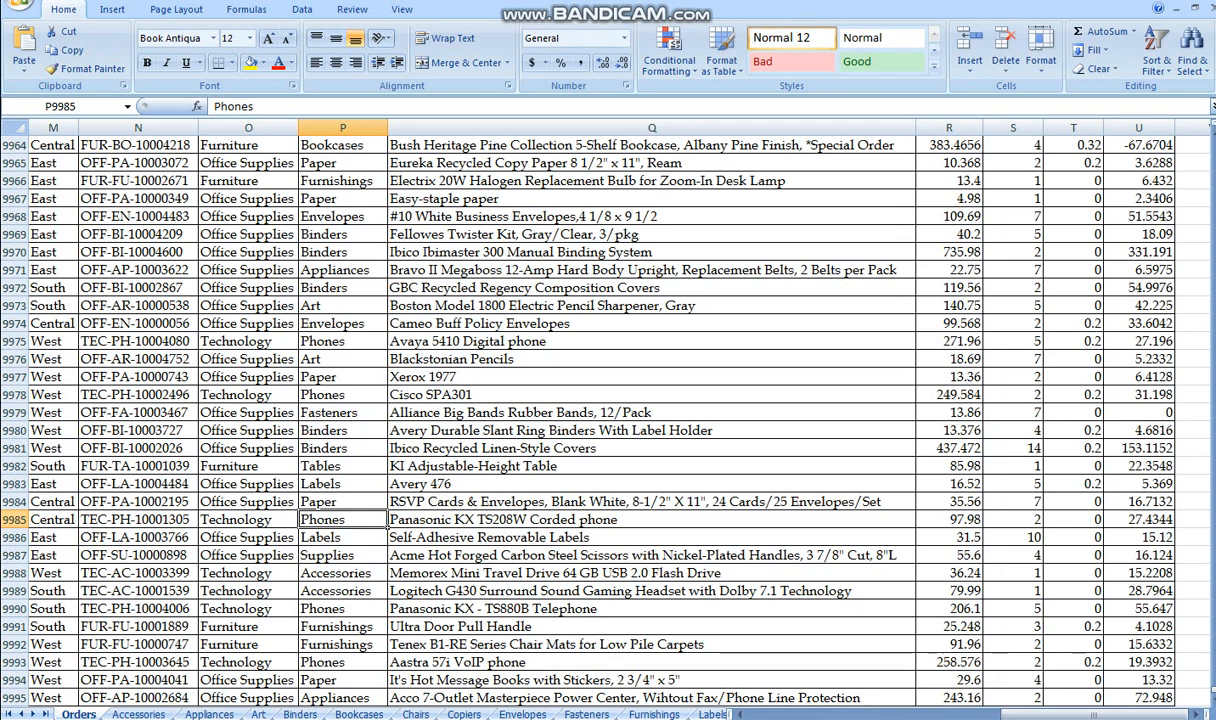
pyautogui.hotkey('ctrl', 'pagedown')
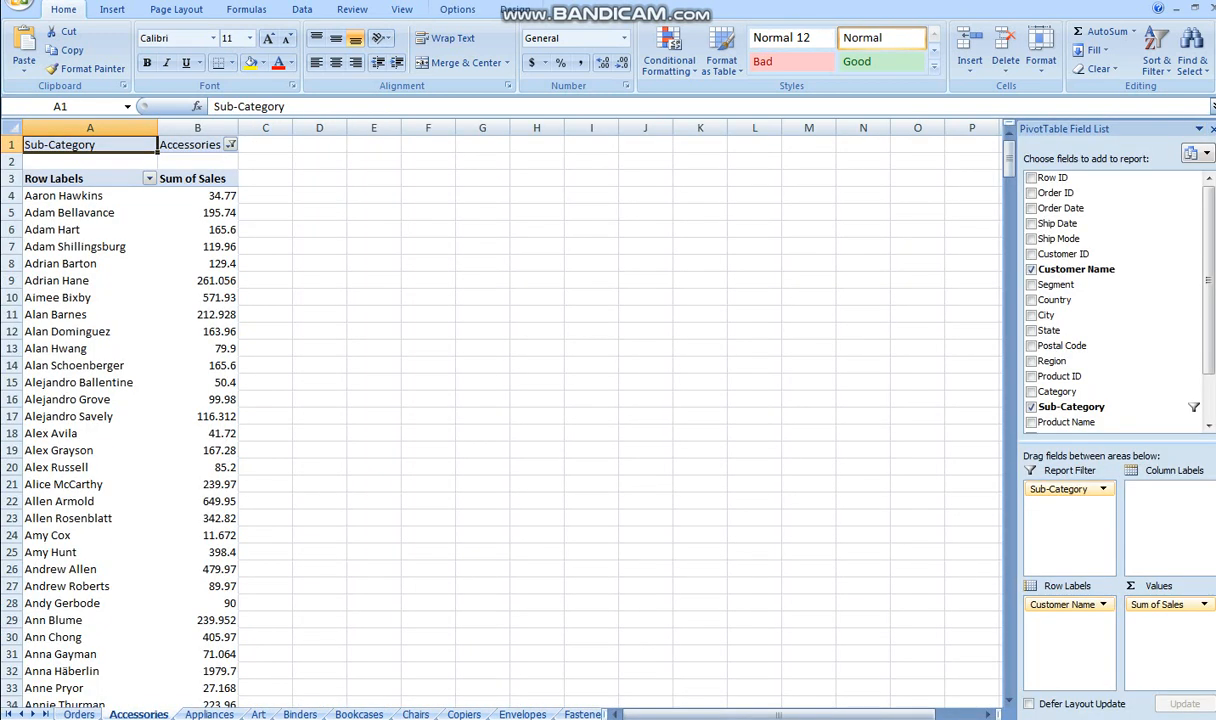
pyautogui.click(428, 230)
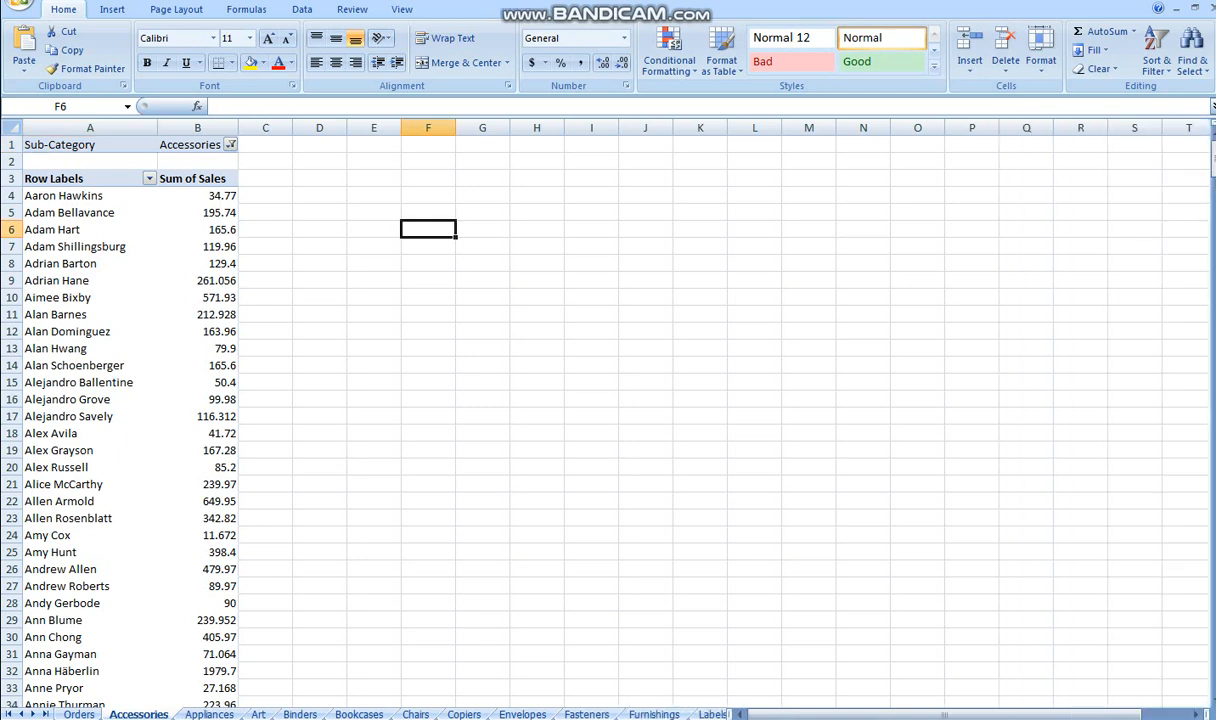